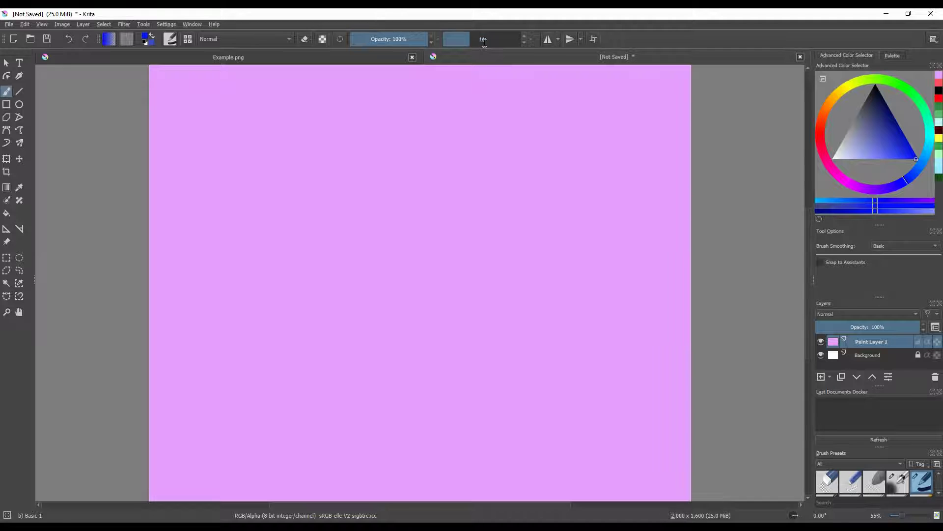
- Set the brush size to 100 px and hand-letter a first name in blue capitals above a long horizontal line
text(0)
key(Return)
drag(182, 122, 189, 291)
mouse_move(181, 118)
mouse_down()
mouse_move(236, 127)
mouse_move(254, 183)
mouse_move(198, 197)
mouse_move(257, 231)
mouse_move(219, 274)
mouse_up()
mouse_move(284, 279)
mouse_down()
mouse_move(322, 180)
mouse_move(345, 152)
mouse_move(366, 253)
mouse_move(341, 220)
mouse_up()
mouse_move(416, 118)
mouse_down()
mouse_move(416, 246)
mouse_move(415, 122)
mouse_move(452, 179)
mouse_move(431, 184)
mouse_move(470, 242)
mouse_up()
mouse_move(511, 121)
mouse_down()
mouse_move(544, 233)
mouse_move(558, 132)
mouse_move(606, 220)
mouse_up()
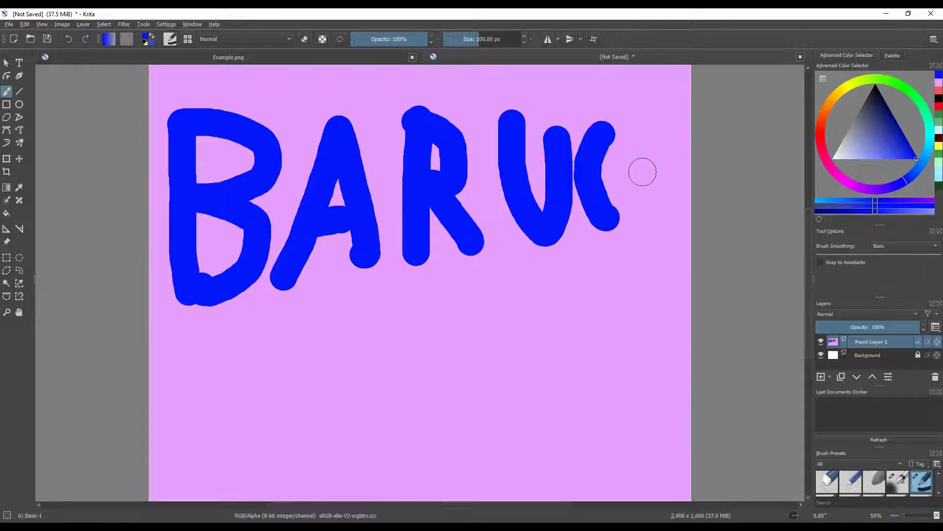
drag(641, 142, 653, 222)
drag(680, 159, 690, 225)
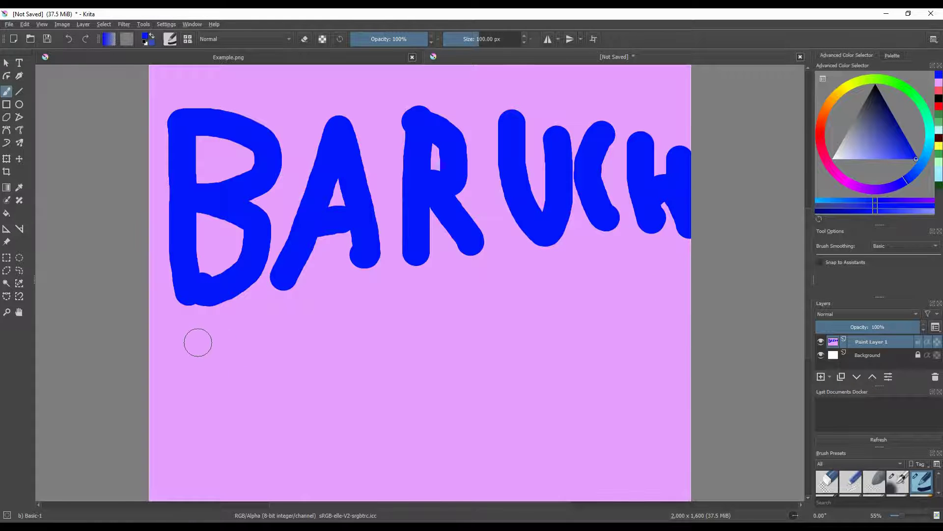
drag(197, 342, 693, 339)
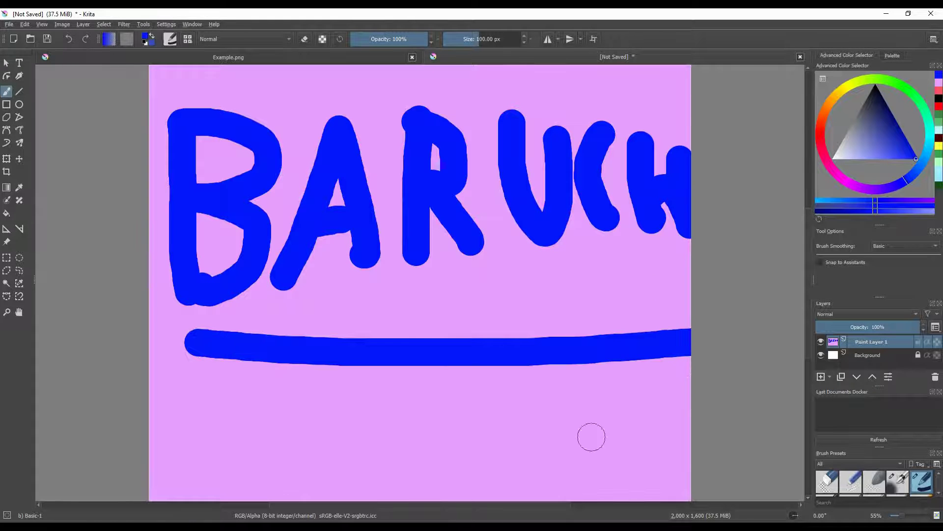
- Look at Example.png, return to the practice canvas and frame it with a medium-green rectangle along its edges
click(271, 57)
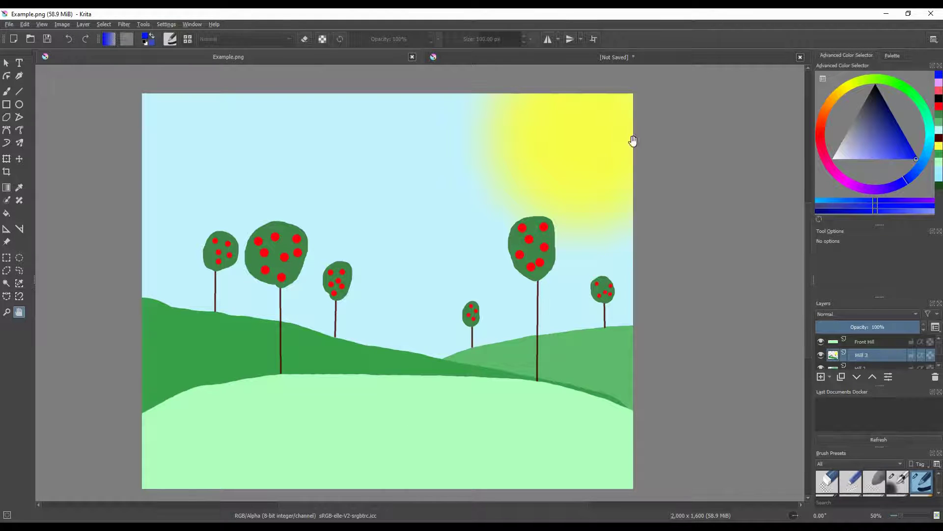
click(636, 61)
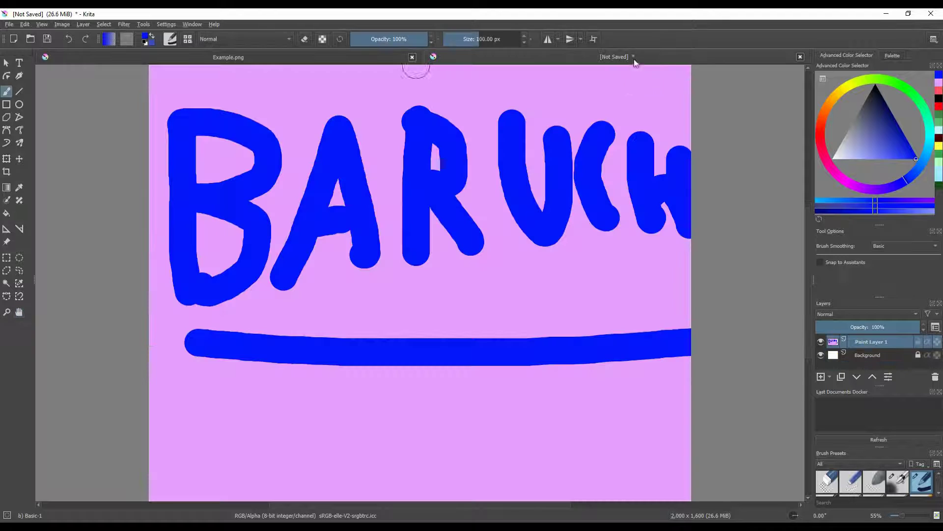
click(909, 92)
drag(879, 109, 878, 127)
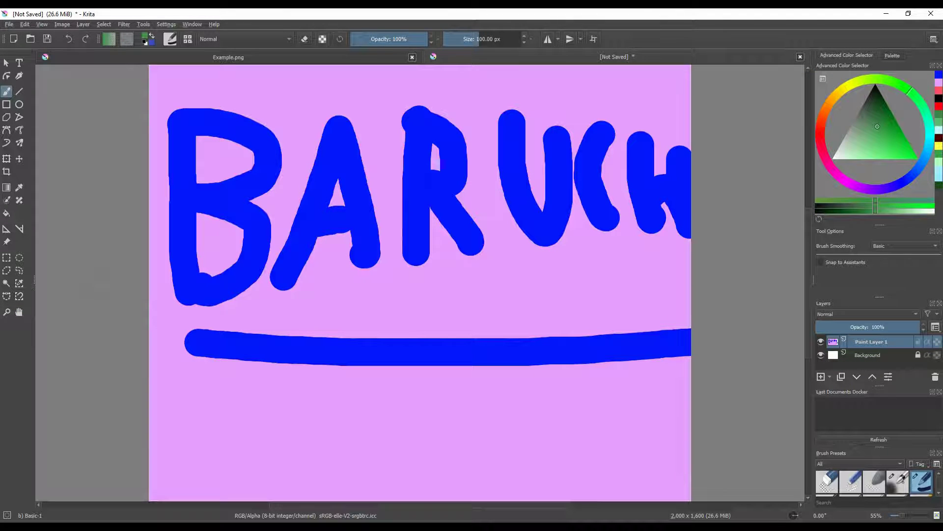
click(7, 104)
mouse_move(149, 71)
mouse_down()
mouse_move(412, 390)
mouse_move(646, 473)
mouse_move(692, 499)
mouse_up()
key(b)
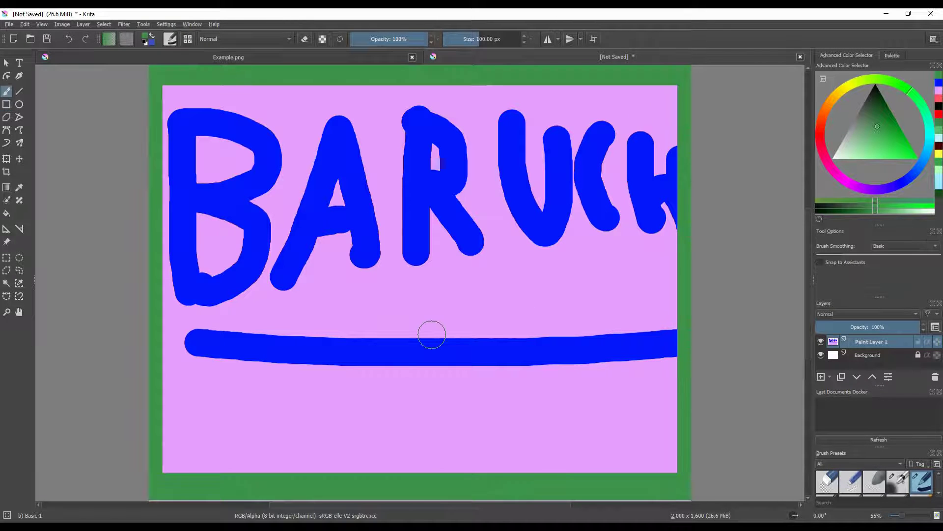
- Try out red shades with the brush and scribble a light salmon patch below the blue line
click(821, 132)
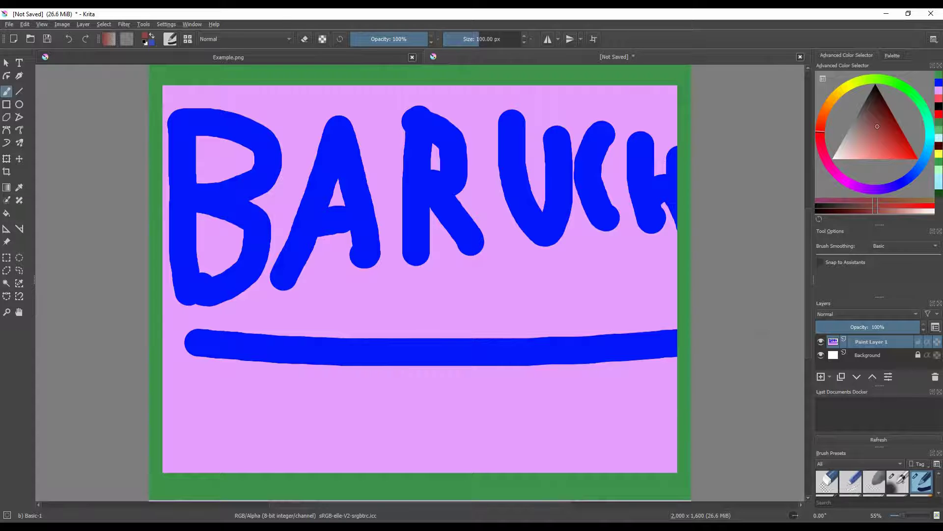
mouse_move(227, 389)
mouse_down()
mouse_move(261, 396)
mouse_move(278, 413)
mouse_up()
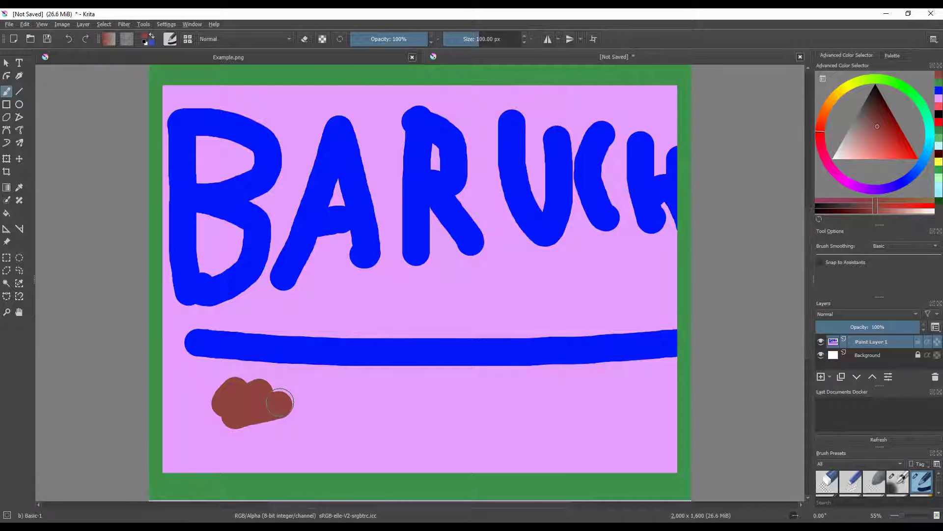
key(ctrl+z)
drag(853, 154, 869, 178)
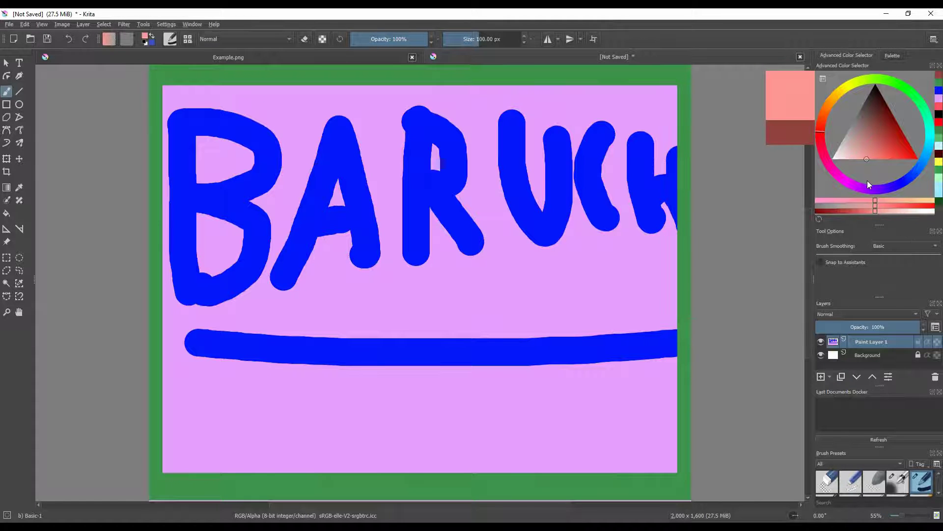
mouse_move(237, 381)
mouse_down()
mouse_move(222, 408)
mouse_move(231, 433)
mouse_move(465, 407)
mouse_move(635, 440)
mouse_move(427, 447)
mouse_move(442, 451)
mouse_move(364, 418)
mouse_up()
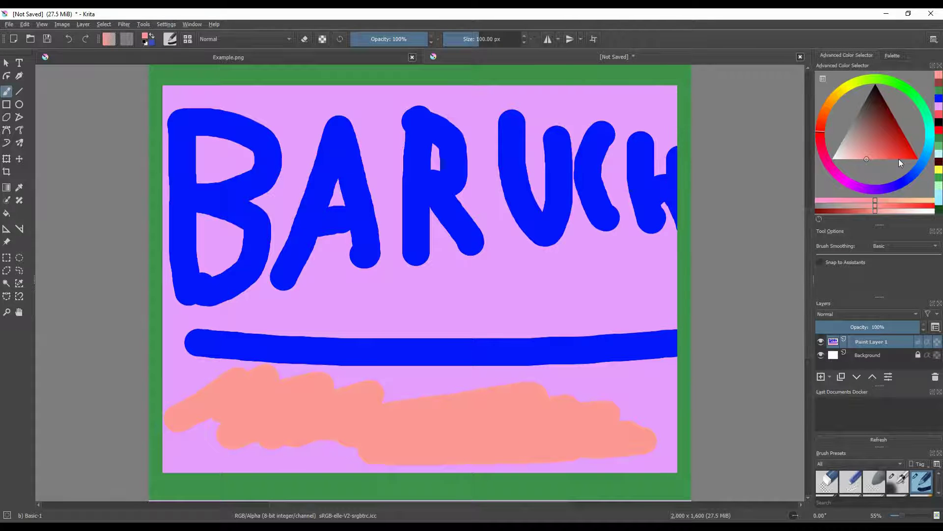
- Cover the salmon scribble with a solid purple block, enlarge the brush and paint a further purple stroke
click(852, 183)
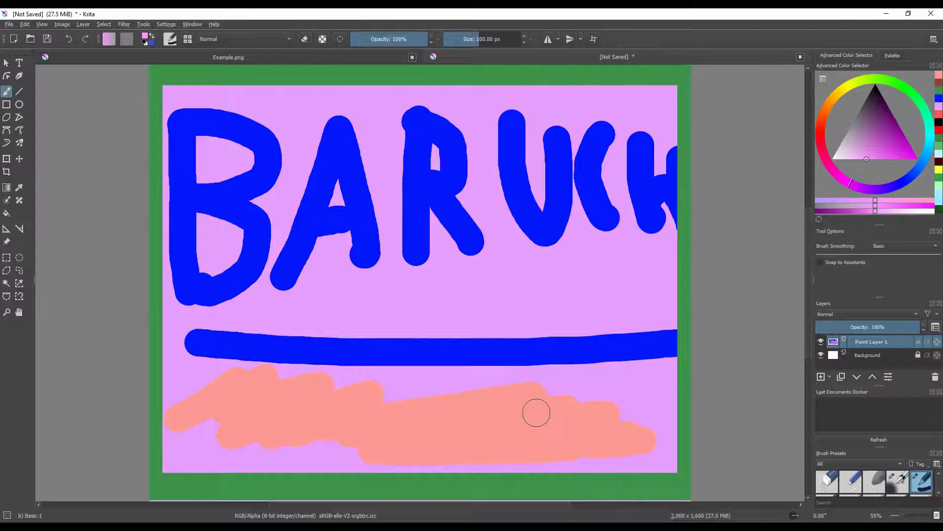
mouse_move(901, 137)
mouse_down()
mouse_move(902, 161)
mouse_move(883, 181)
mouse_up()
click(896, 191)
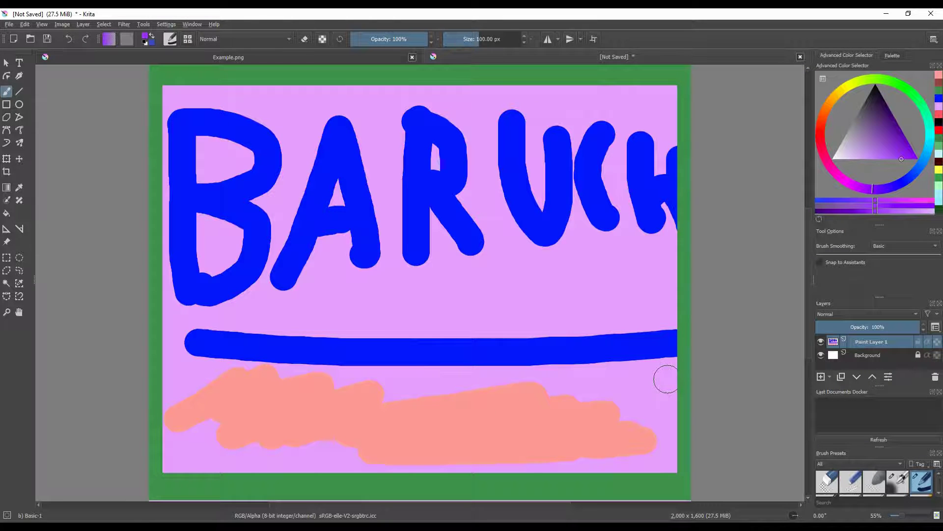
mouse_move(662, 378)
mouse_down()
mouse_move(661, 450)
mouse_move(408, 469)
mouse_move(194, 463)
mouse_move(175, 386)
mouse_move(482, 376)
mouse_move(649, 384)
mouse_move(576, 407)
mouse_move(555, 404)
mouse_move(643, 431)
mouse_move(579, 441)
mouse_move(269, 456)
mouse_move(197, 450)
mouse_move(522, 425)
mouse_move(467, 417)
mouse_move(230, 428)
mouse_move(196, 420)
mouse_move(194, 404)
mouse_move(452, 393)
mouse_up()
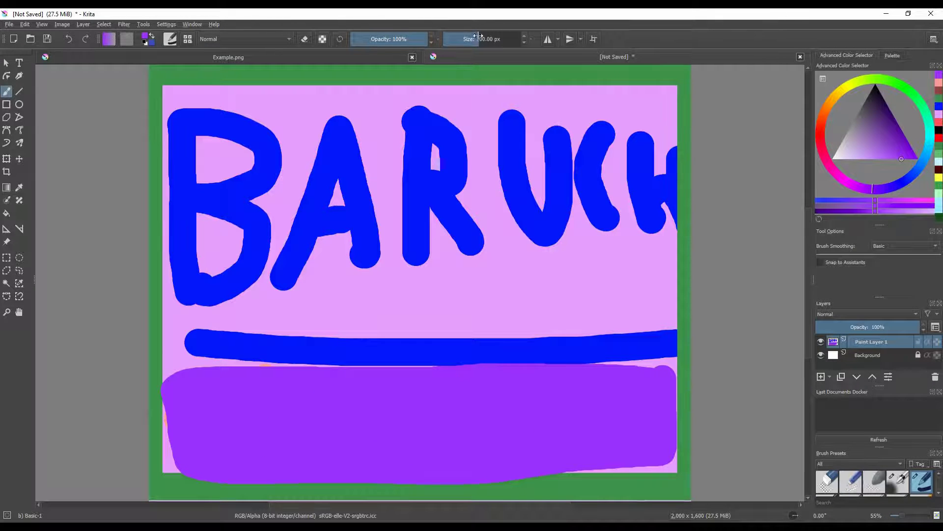
drag(476, 39, 556, 39)
mouse_move(745, 276)
mouse_down()
mouse_move(156, 189)
mouse_move(275, 467)
mouse_up()
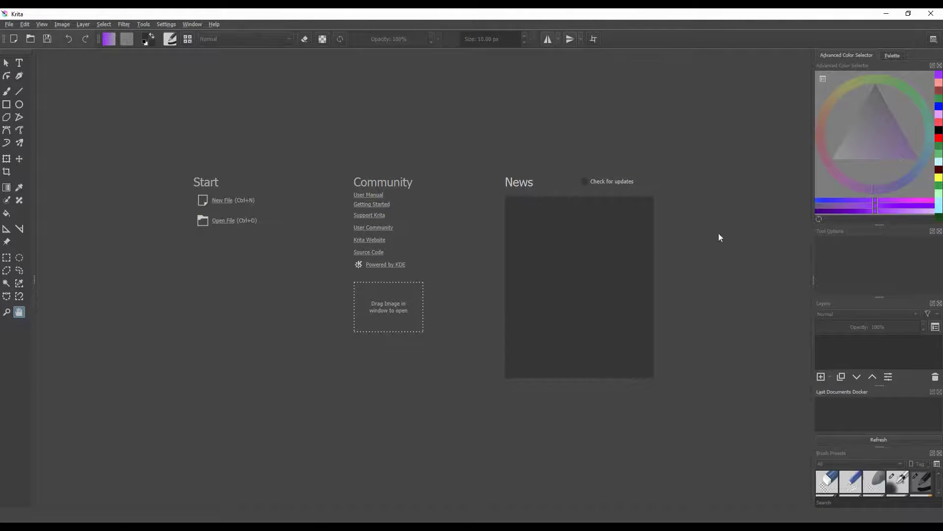
- Create a new 2000 × 1600 px document with a resolution of 100 ppi
click(221, 202)
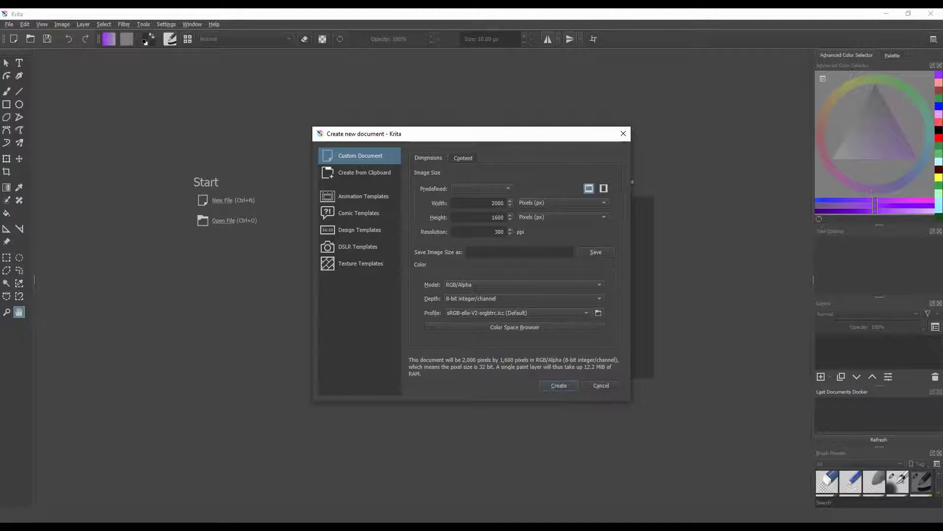
double_click(498, 232)
text(100)
click(559, 386)
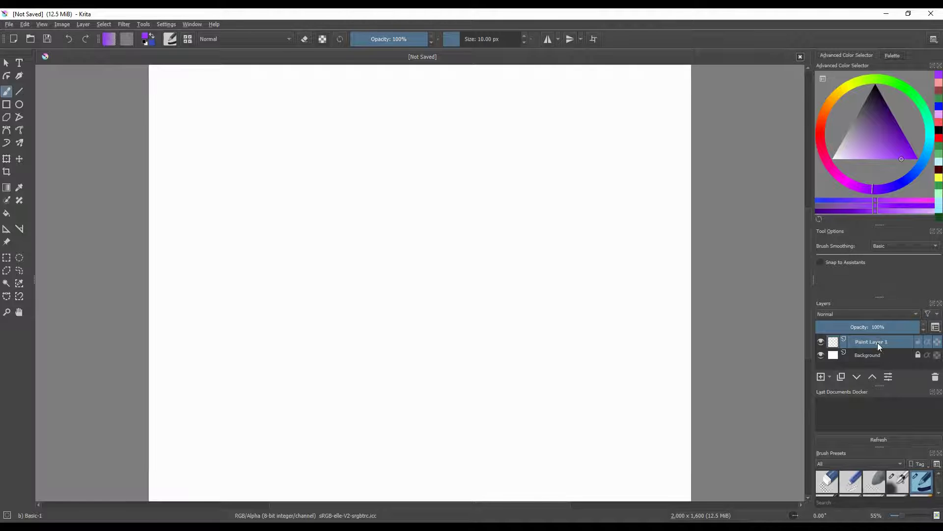
- Unlock the Background layer and fill it with light sky blue, refilling it in a slightly deeper shade
click(918, 355)
click(910, 358)
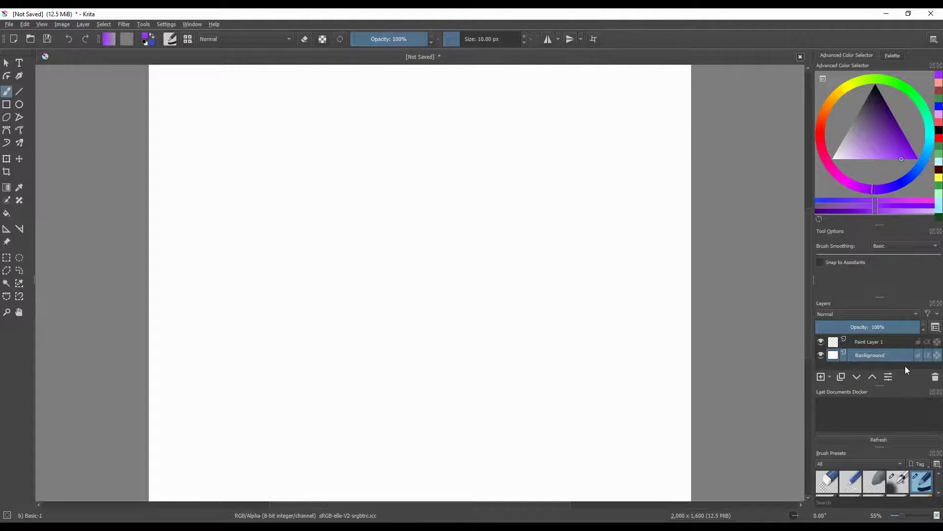
click(7, 217)
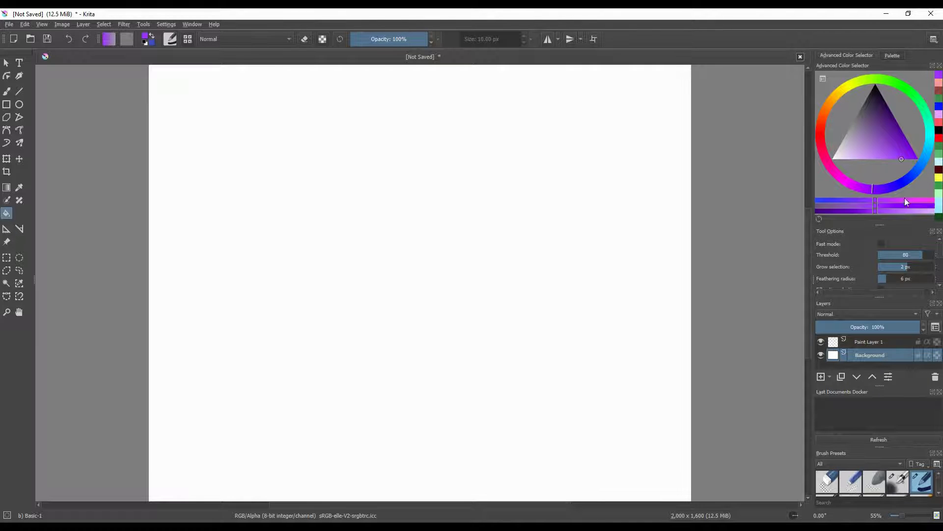
drag(913, 169, 854, 170)
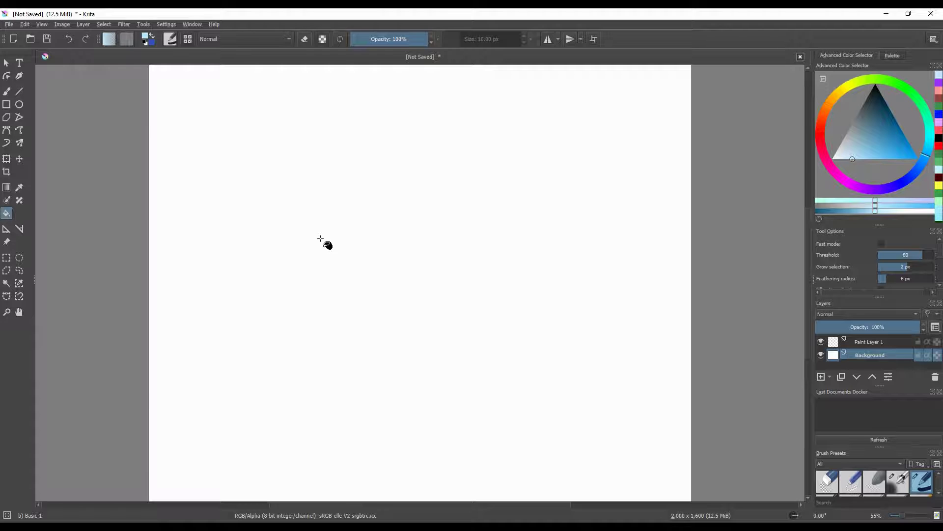
click(320, 239)
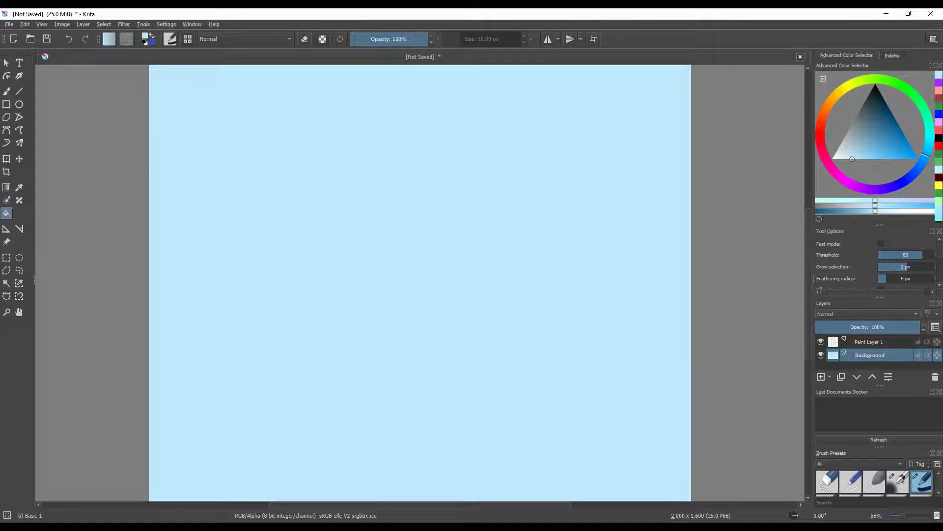
click(864, 164)
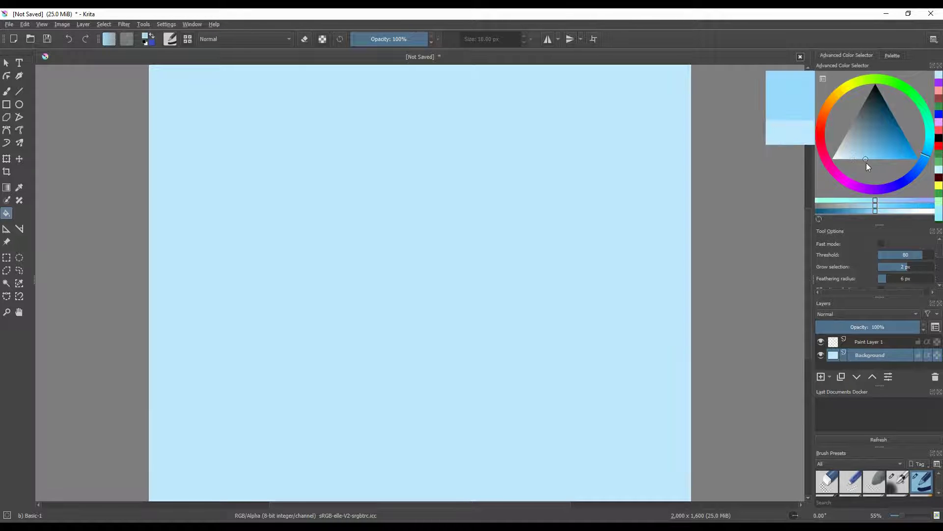
click(544, 210)
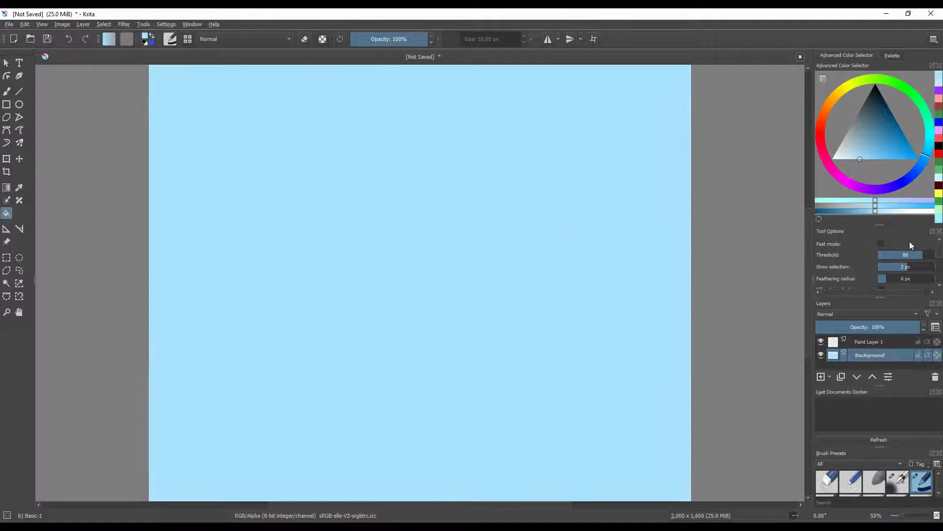
- Rename Paint Layer 1 as "Hill 1"
click(877, 344)
double_click(876, 343)
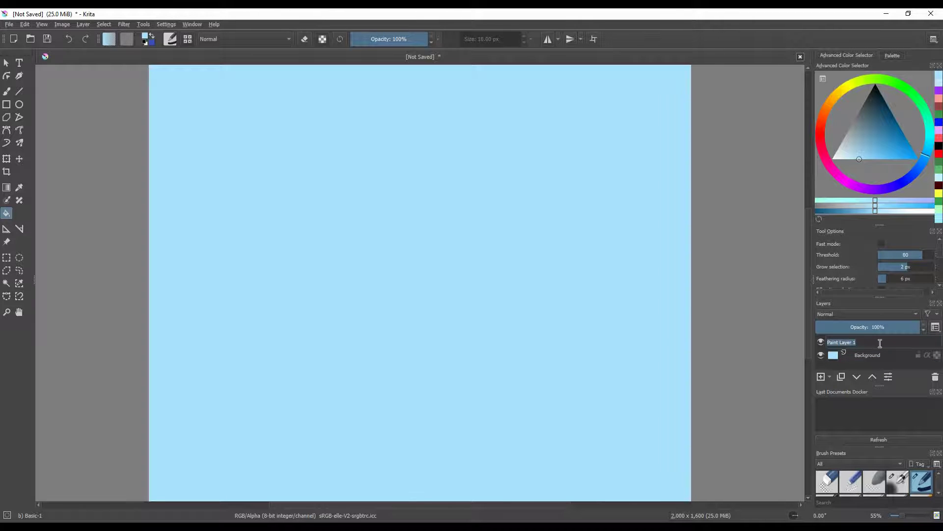
text(Hill 1)
key(Return)
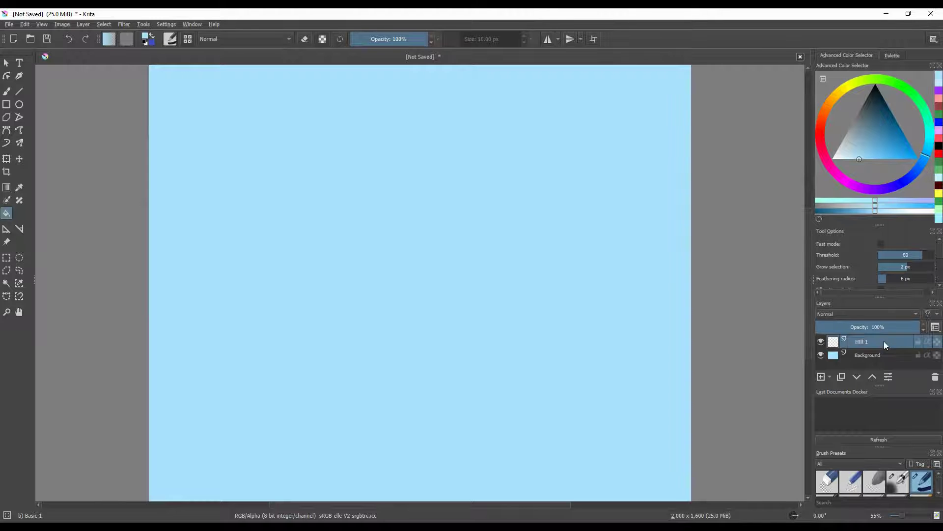
- Paint a wide light-green hill across the bottom of the canvas on the Hill 1 layer with a 300 px brush
click(908, 94)
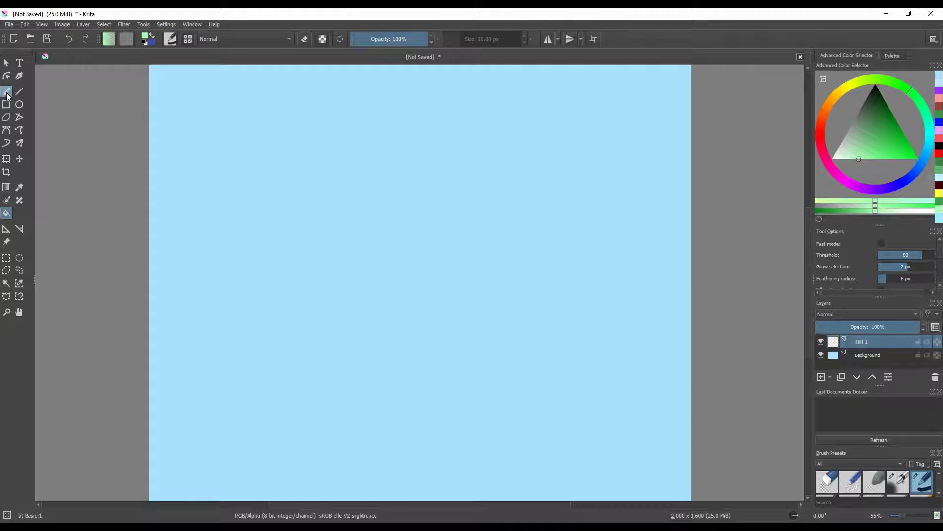
key(b)
click(508, 40)
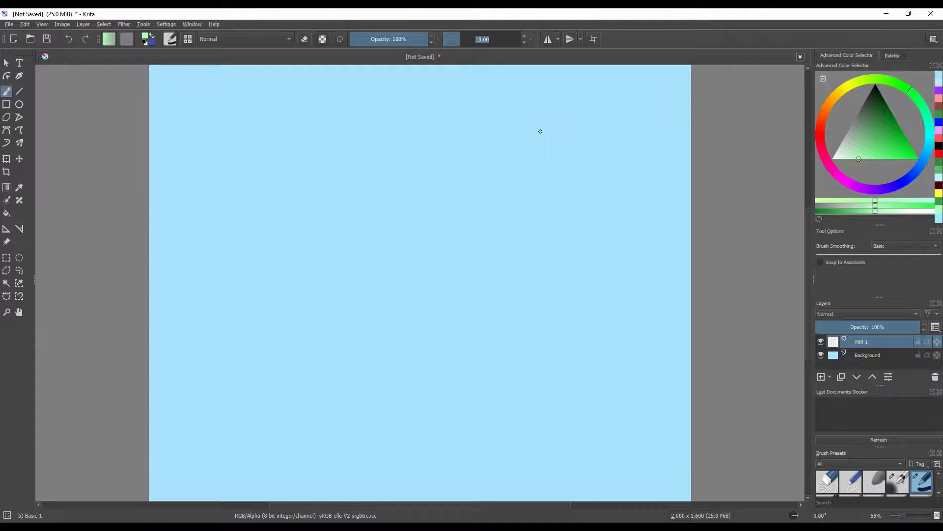
text(1)
key(Return)
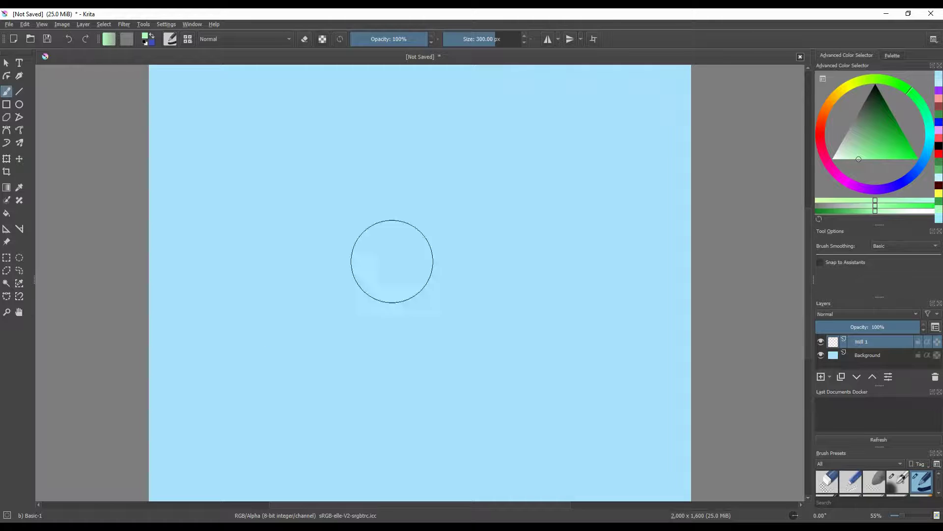
click(864, 161)
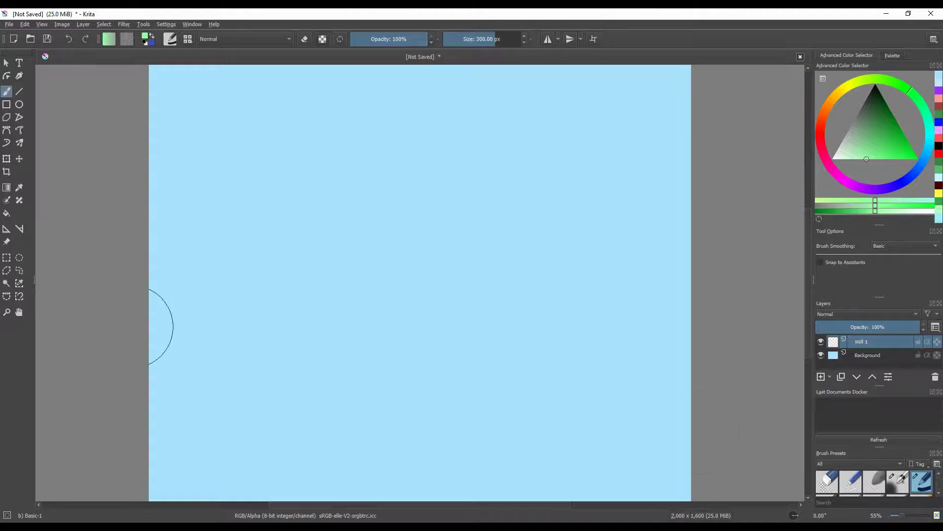
mouse_move(129, 467)
mouse_down()
mouse_move(262, 432)
mouse_move(382, 419)
mouse_move(555, 421)
mouse_move(708, 445)
mouse_up()
mouse_move(615, 507)
mouse_down()
mouse_move(181, 512)
mouse_move(365, 486)
mouse_move(567, 474)
mouse_up()
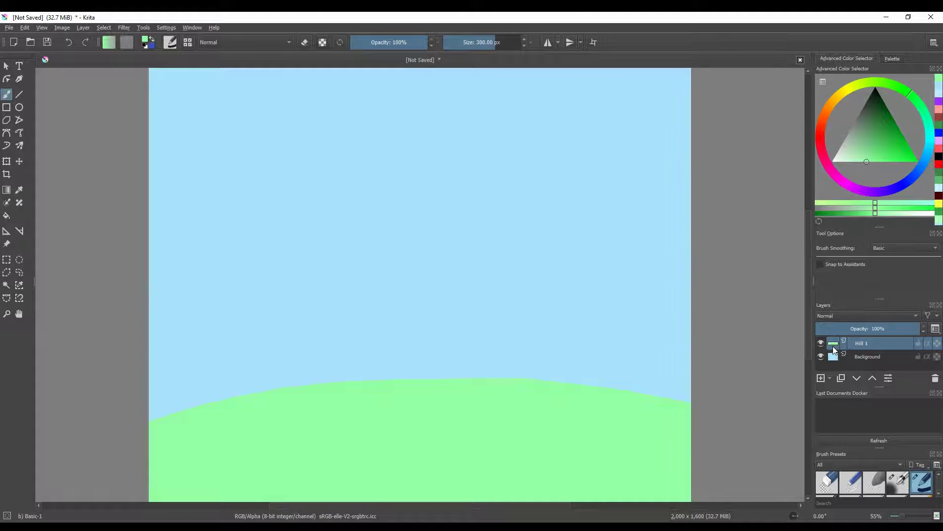
- Add a new paint layer and name it "Hill 2"
click(819, 376)
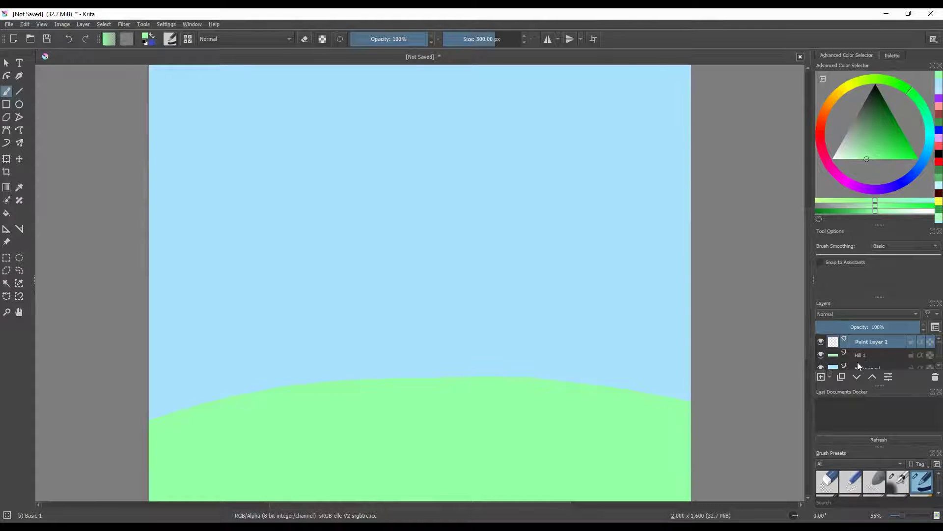
double_click(866, 341)
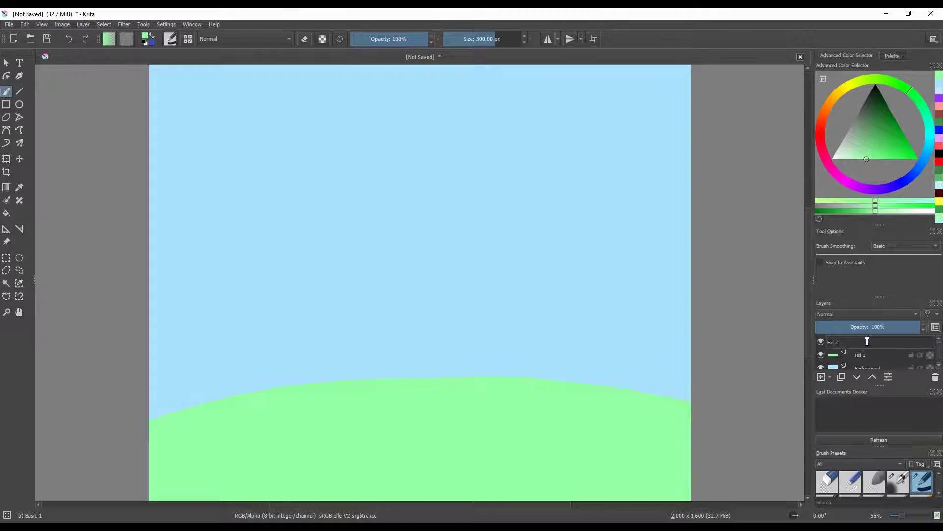
key(Return)
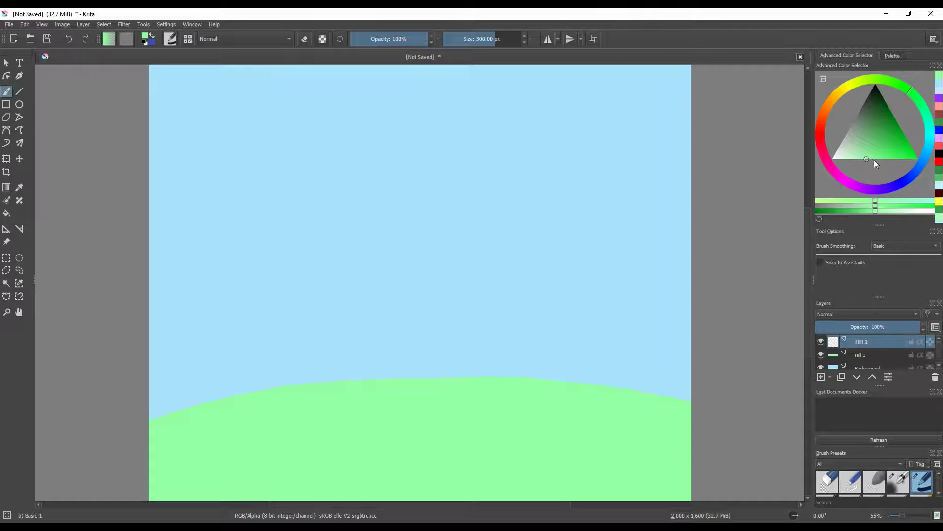
- Choose a medium green as the brush color and move the Hill 2 layer below Hill 1
click(878, 140)
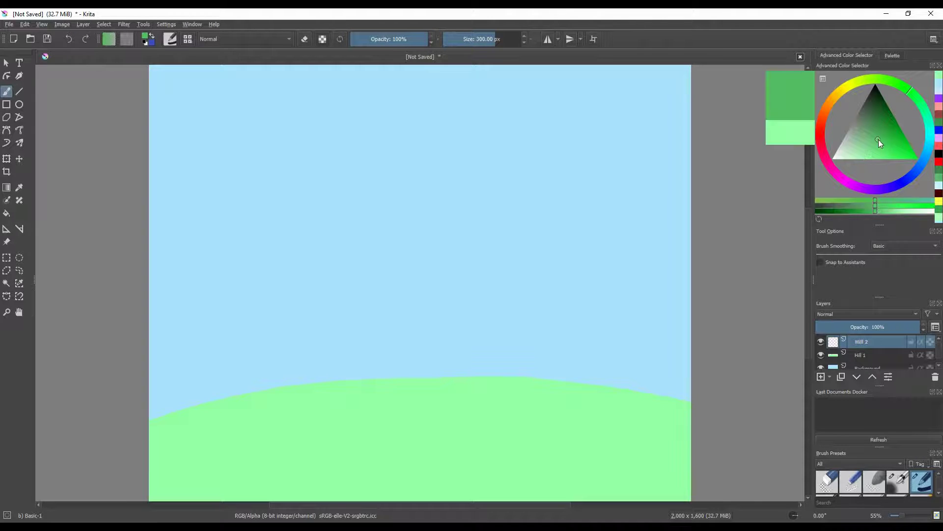
drag(467, 379, 514, 347)
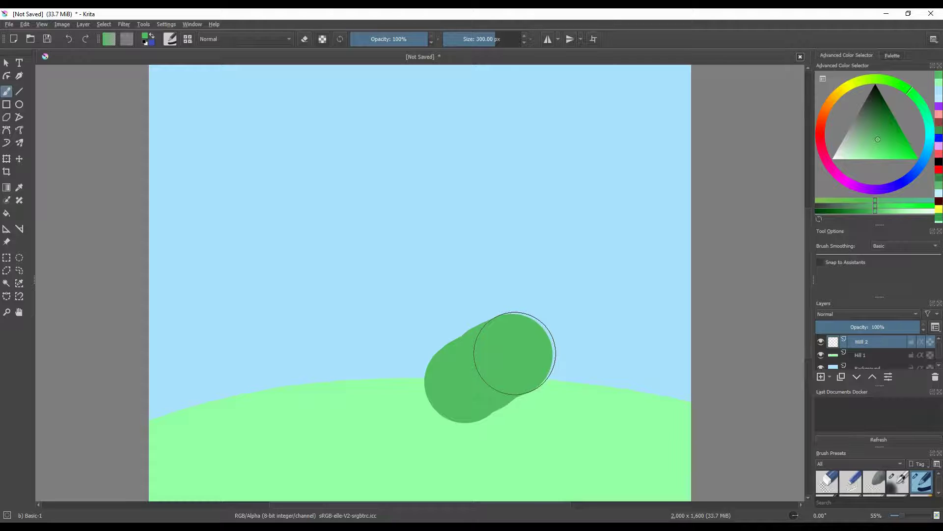
key(ctrl+z)
mouse_move(872, 340)
mouse_down()
mouse_move(871, 364)
mouse_move(875, 352)
mouse_up()
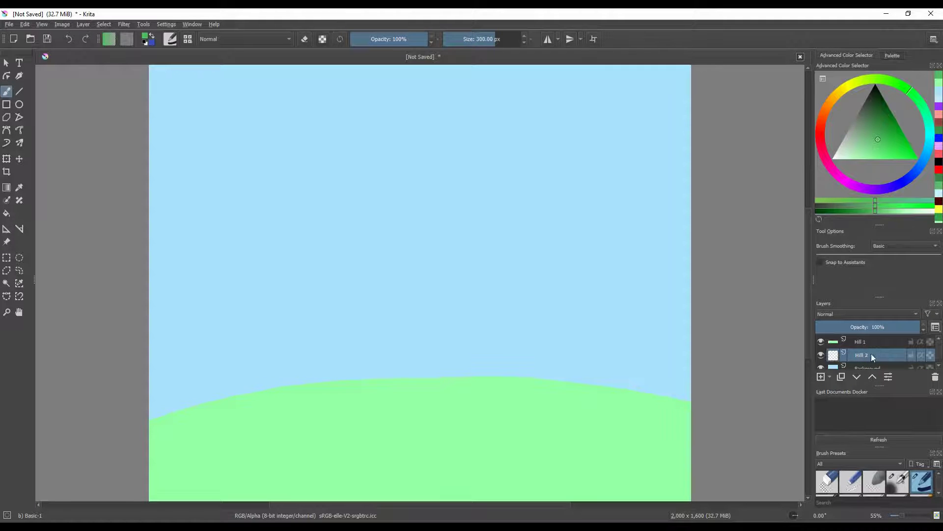
scroll(868, 354, down, 1)
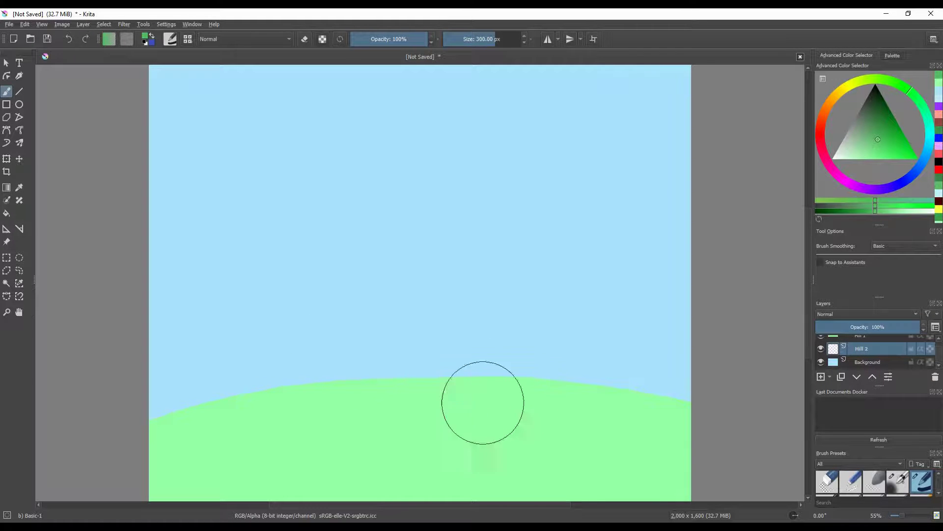
mouse_move(400, 437)
mouse_down()
mouse_move(523, 400)
mouse_move(448, 406)
mouse_move(560, 376)
mouse_move(469, 421)
mouse_move(450, 385)
mouse_move(526, 386)
mouse_move(434, 398)
mouse_move(444, 417)
mouse_move(535, 433)
mouse_move(486, 372)
mouse_move(516, 390)
mouse_move(629, 406)
mouse_move(557, 374)
mouse_move(473, 389)
mouse_move(438, 341)
mouse_up()
key(ctrl+z)
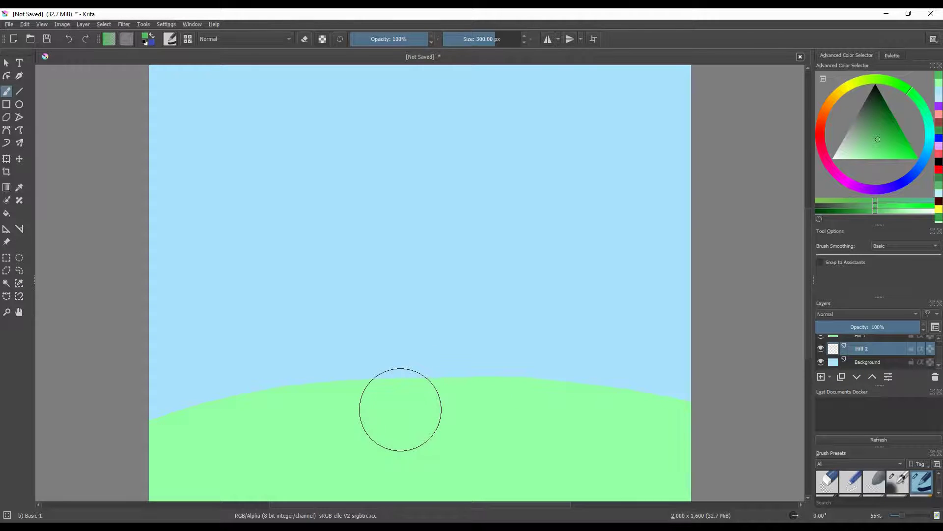
mouse_move(400, 409)
mouse_down()
mouse_move(623, 348)
mouse_move(680, 306)
mouse_move(661, 386)
mouse_up()
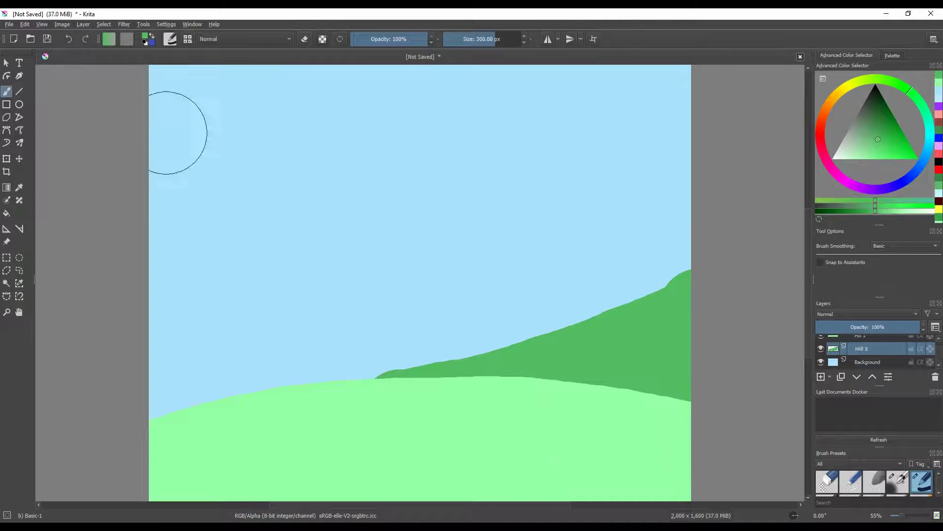
click(70, 43)
mouse_move(415, 415)
mouse_down()
mouse_move(561, 411)
mouse_move(688, 359)
mouse_up()
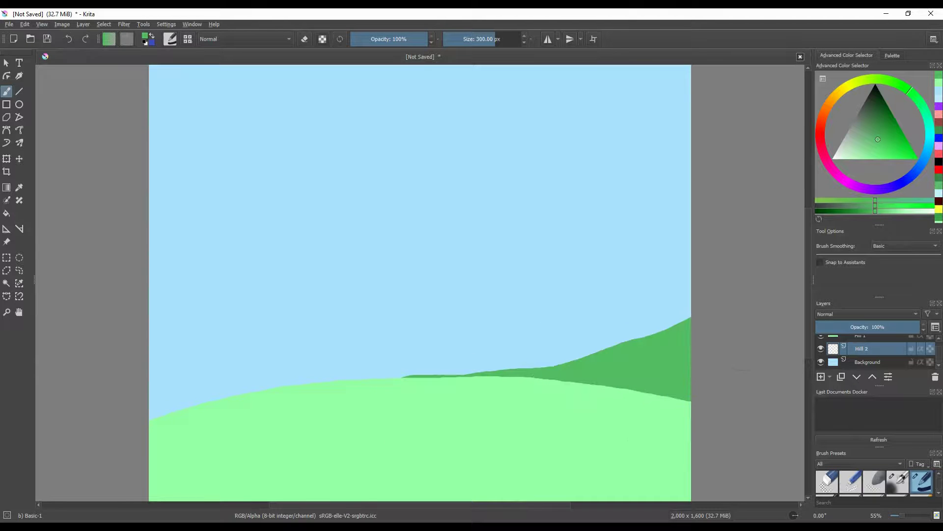
key(ctrl+z)
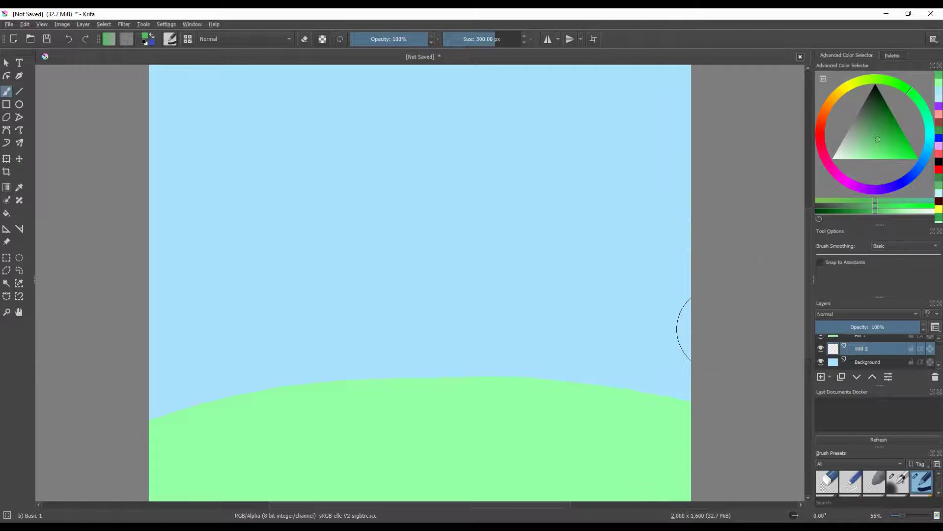
- Paint a medium-green hill on the Hill 2 layer, rising from behind the middle of the light hill to the canvas's right edge
mouse_move(426, 413)
mouse_down()
mouse_move(610, 375)
mouse_move(708, 346)
mouse_up()
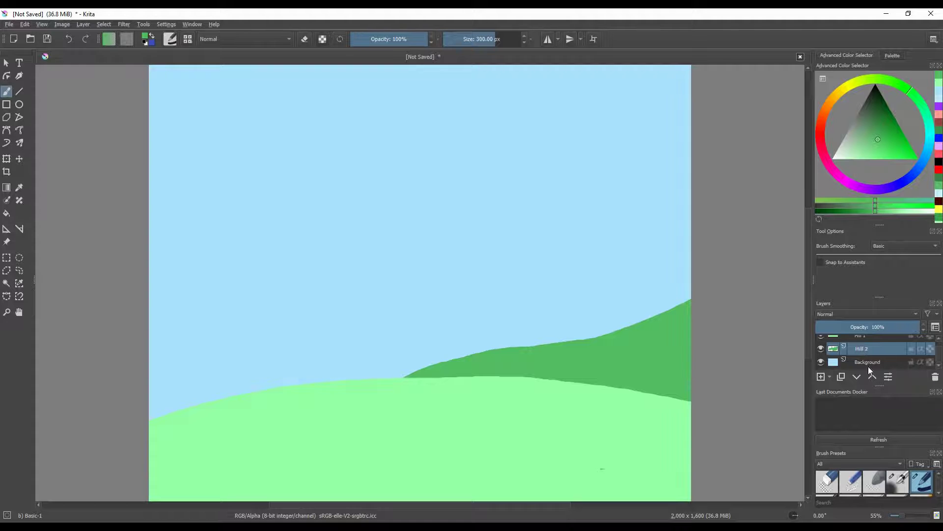
- Add a new paint layer between Hill 2 and Background and name it "Hill 3"
click(821, 377)
drag(869, 352, 867, 367)
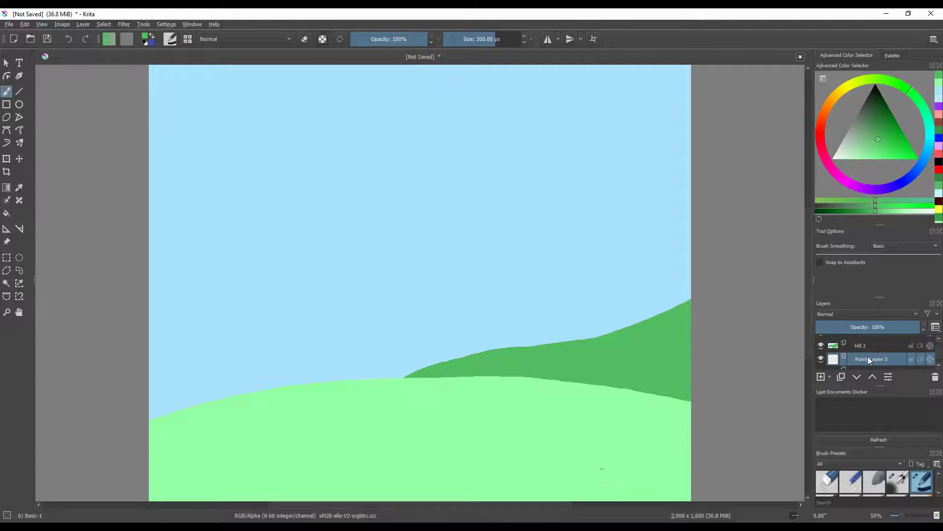
scroll(870, 349, down, 1)
double_click(874, 350)
text(Hill 3)
key(Return)
scroll(858, 360, up, 1)
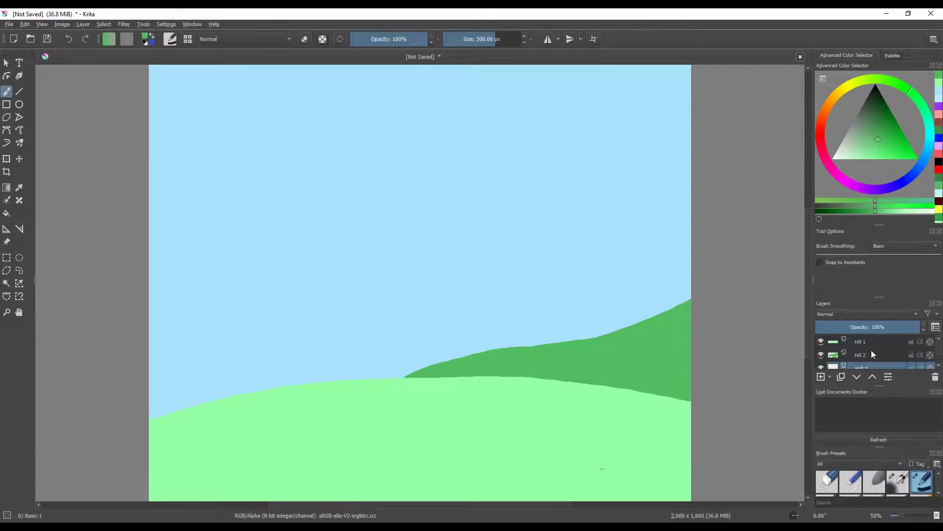
scroll(872, 353, down, 1)
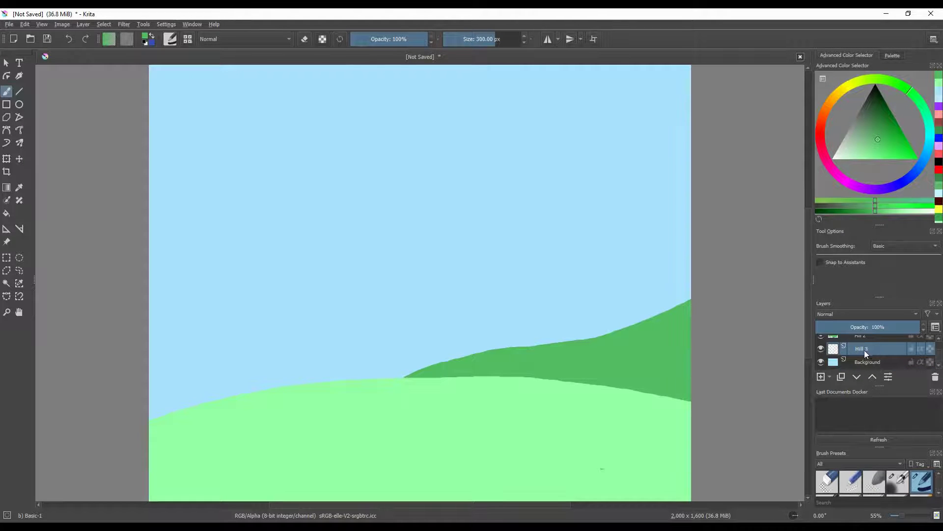
- Paint a darker green hill on the Hill 3 layer, rising from the middle of the canvas to its left edge
click(885, 129)
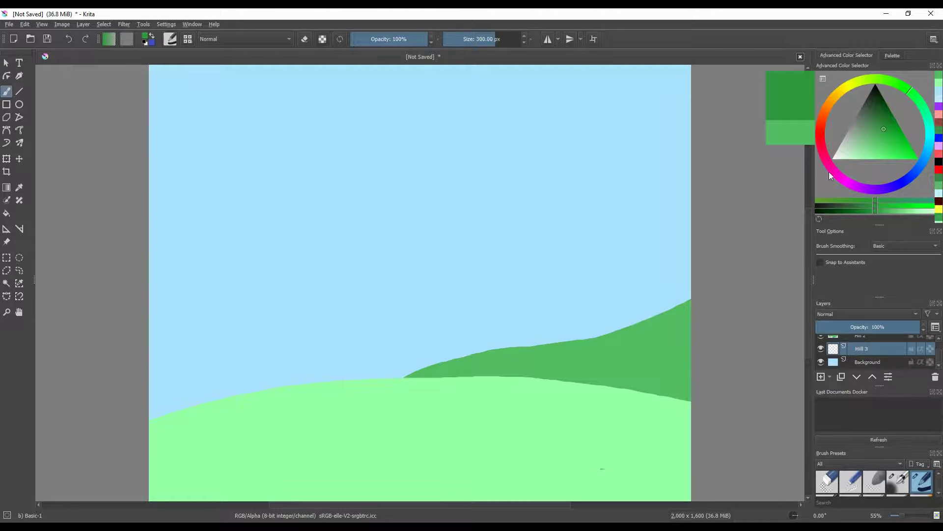
mouse_move(439, 394)
mouse_down()
mouse_move(357, 375)
mouse_move(383, 418)
mouse_move(545, 371)
mouse_up()
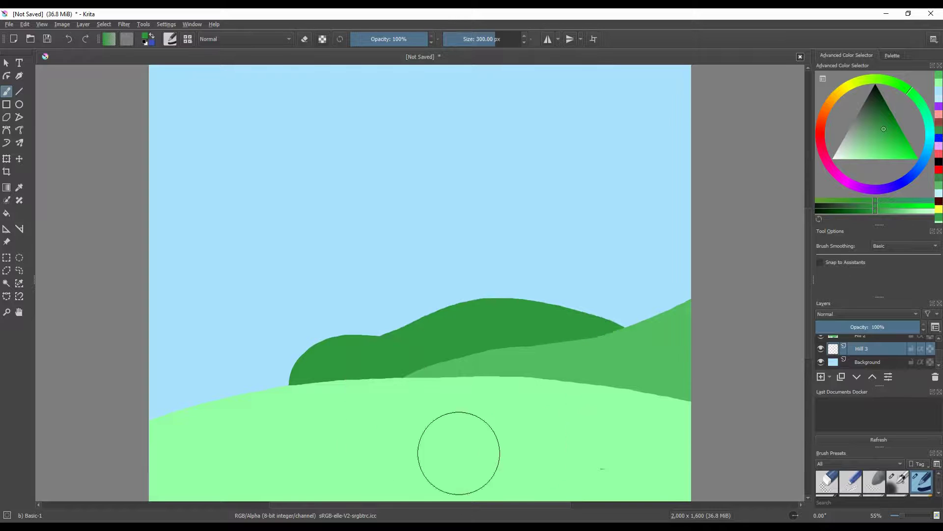
key(ctrl+z)
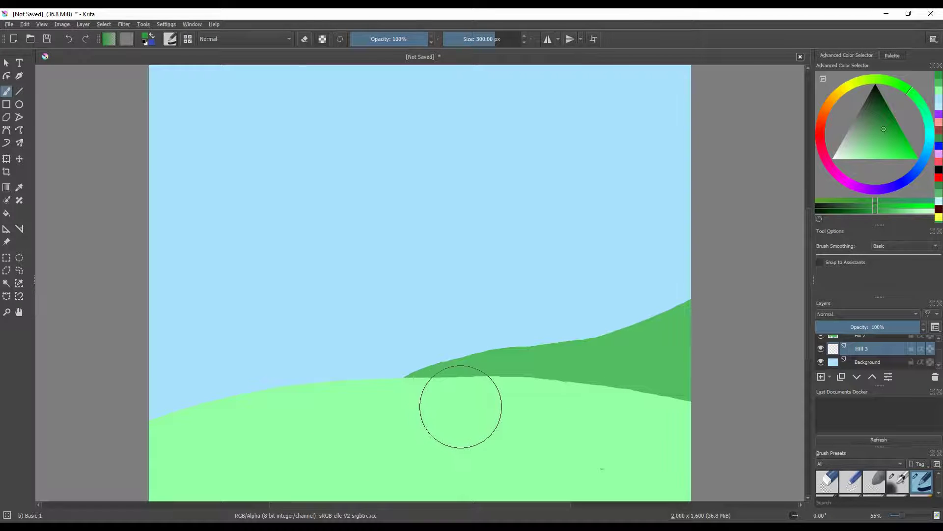
mouse_move(434, 403)
mouse_down()
mouse_move(327, 390)
mouse_move(189, 356)
mouse_move(204, 400)
mouse_up()
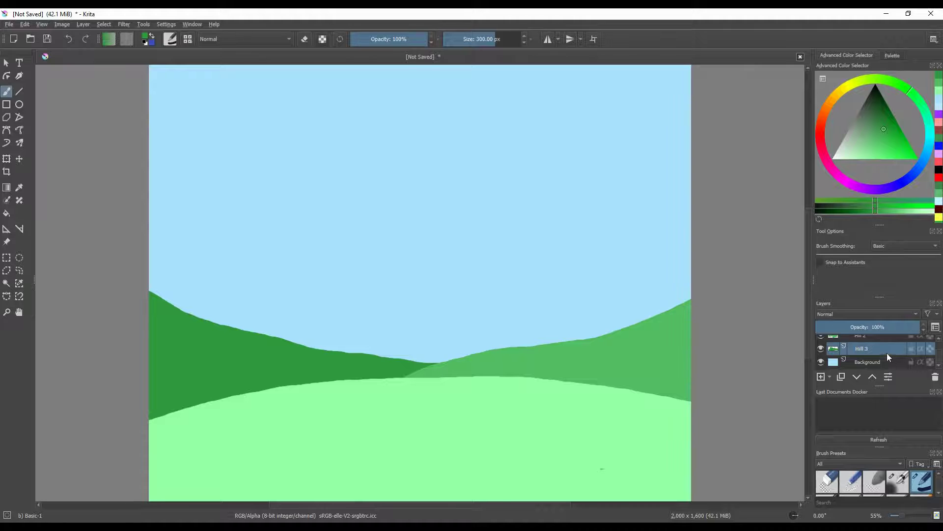
- Add a new paint layer named "Sun" and move it above Hill 1 to the top of the layer stack
scroll(879, 351, up, 2)
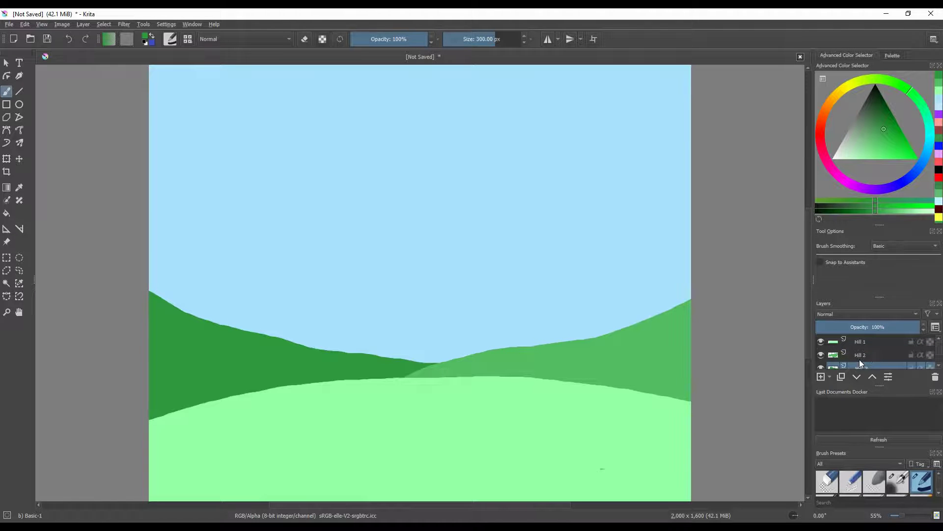
click(822, 376)
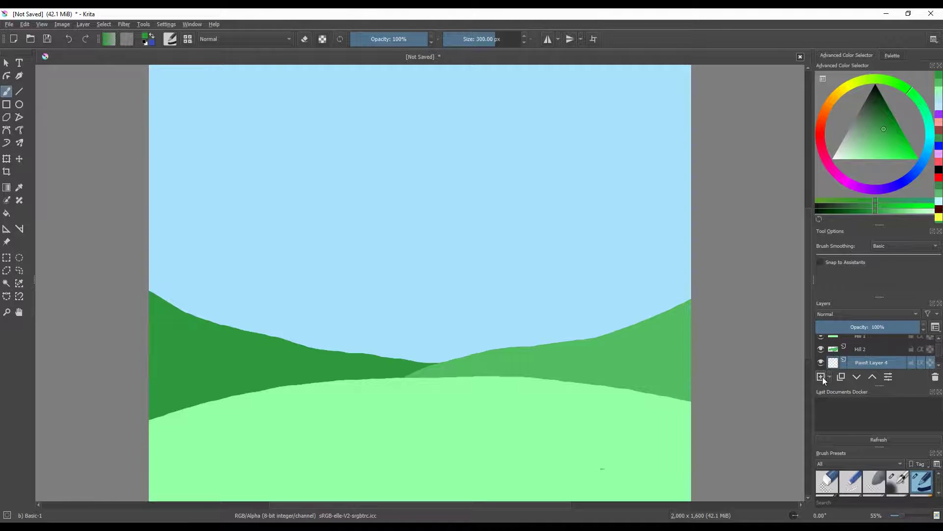
double_click(873, 362)
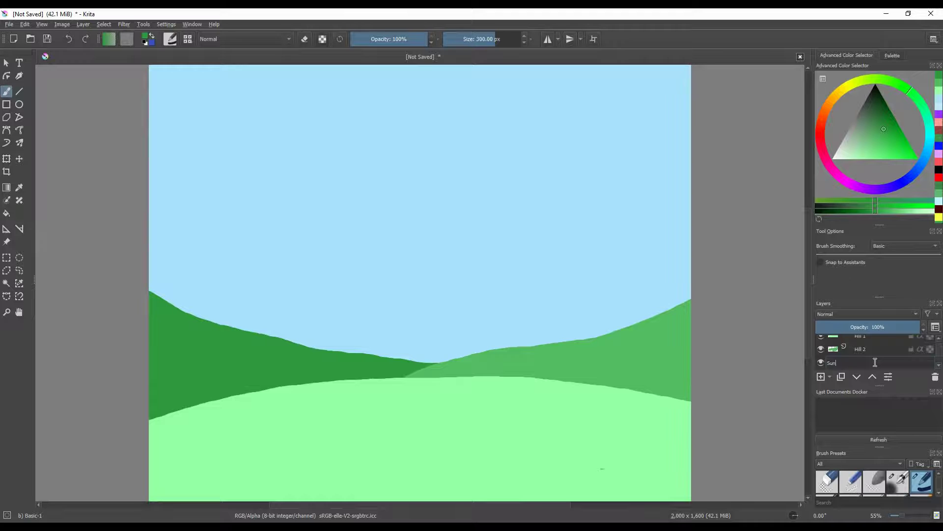
key(Return)
mouse_move(831, 364)
mouse_down()
mouse_move(835, 339)
mouse_move(840, 353)
mouse_up()
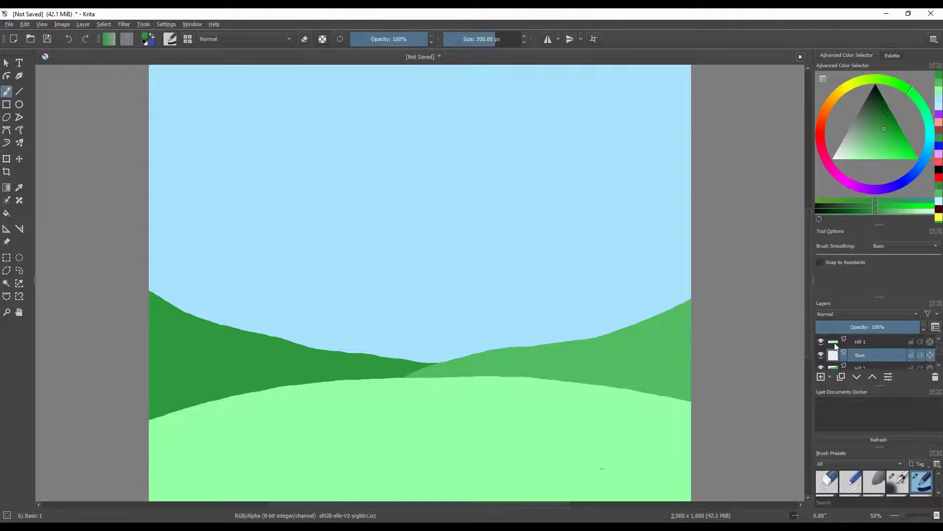
drag(837, 354, 832, 340)
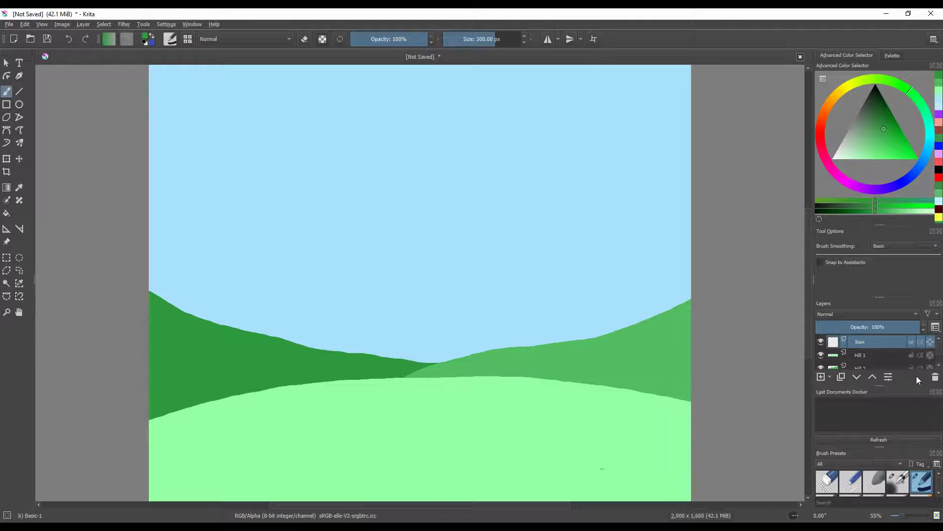
- Set the foreground color to a pale yellow and make the Freehand Brush active for the Sun layer
key(space)
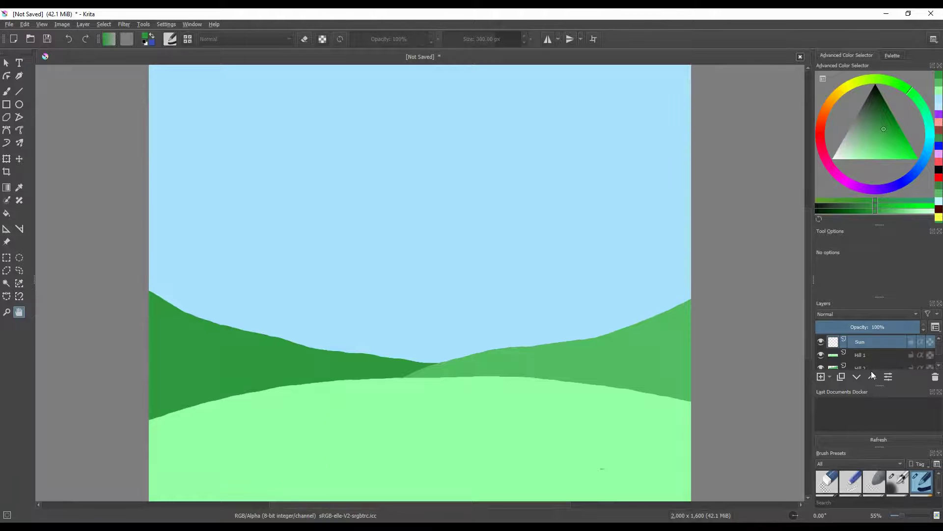
drag(848, 87, 853, 85)
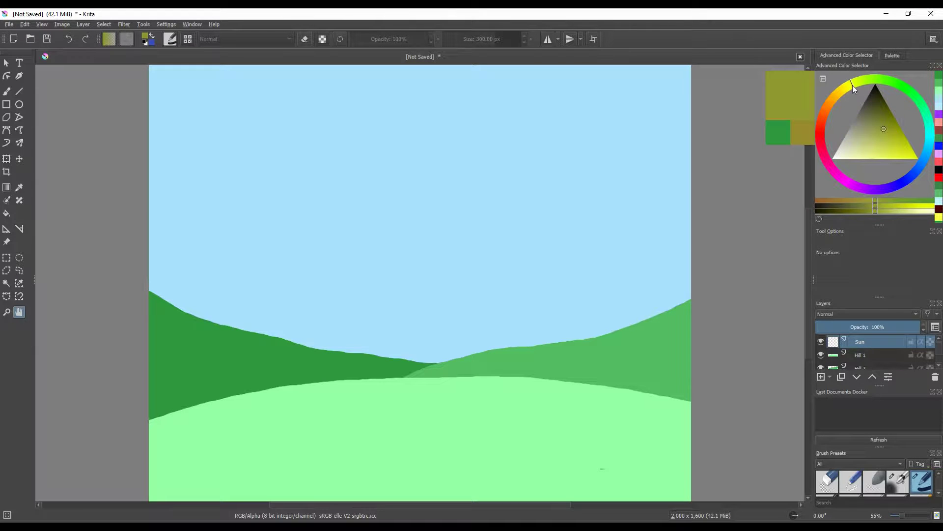
drag(898, 143, 879, 167)
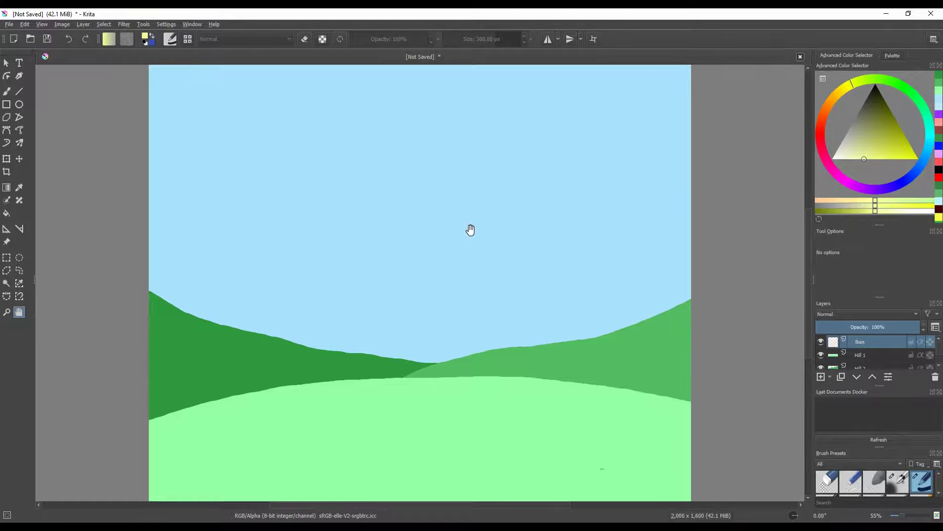
key(b)
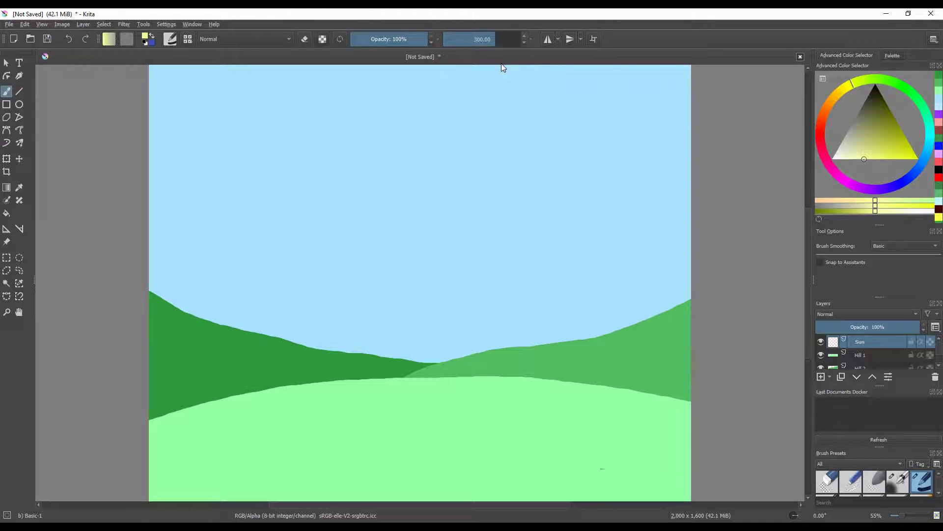
click(510, 78)
key(ctrl+z)
drag(500, 41, 516, 40)
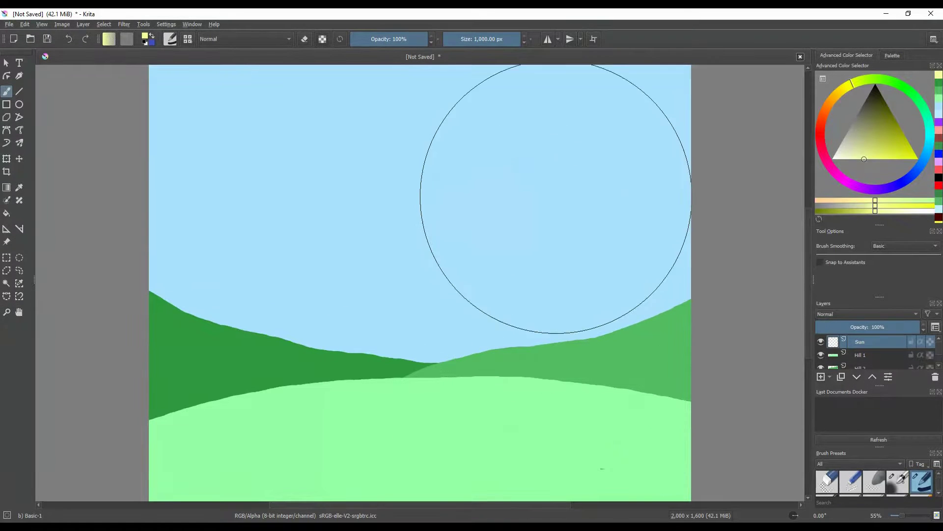
click(650, 103)
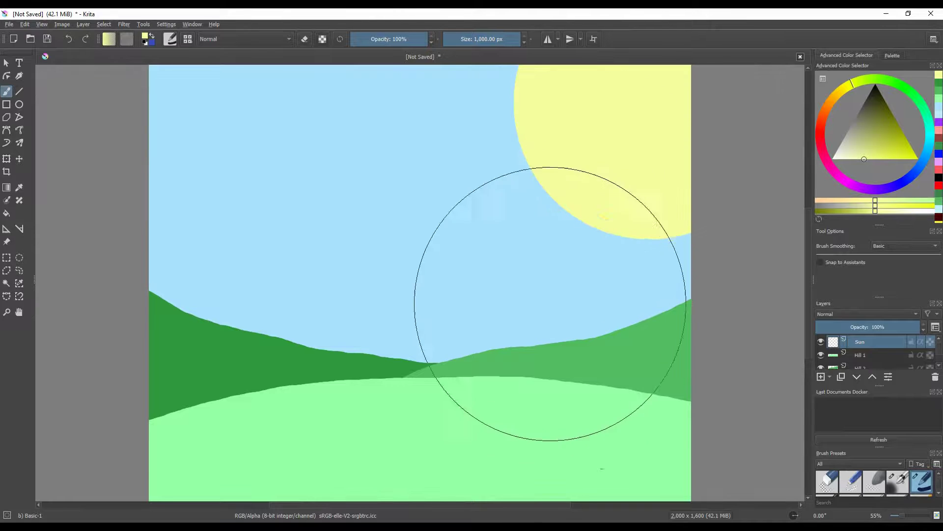
key(ctrl+z)
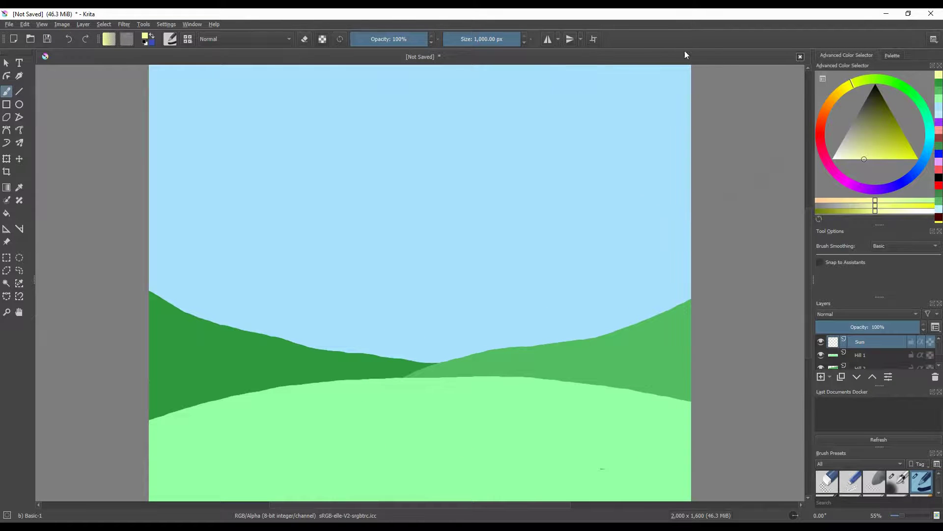
click(689, 76)
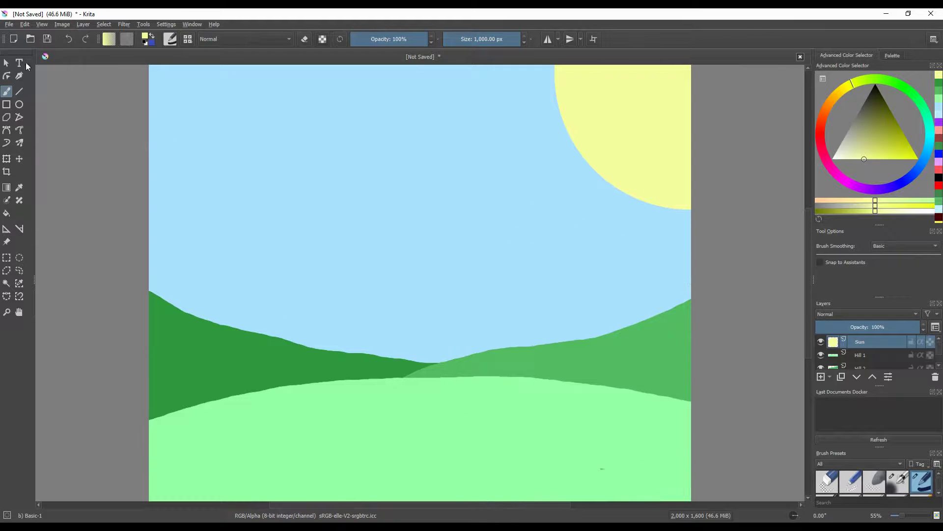
click(70, 39)
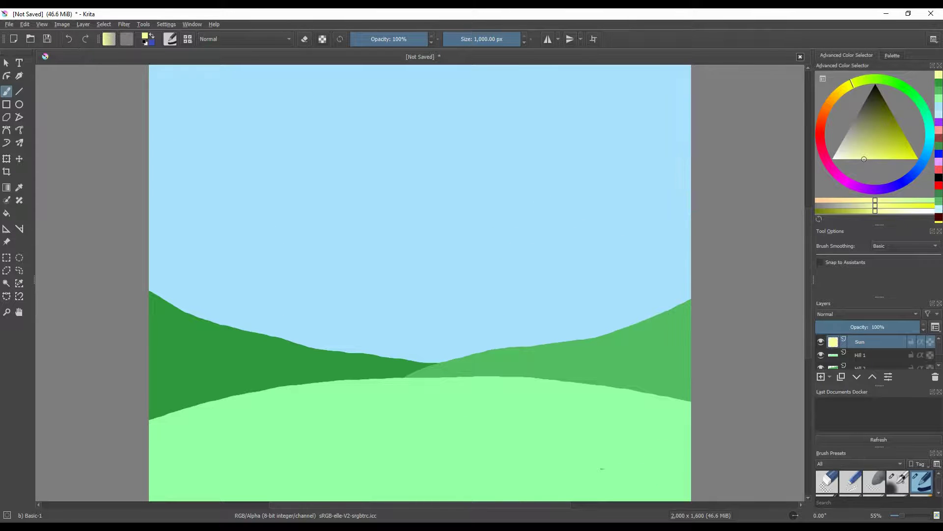
- Switch to the Airbrush Soft preset and set its size to 1000 px
click(898, 485)
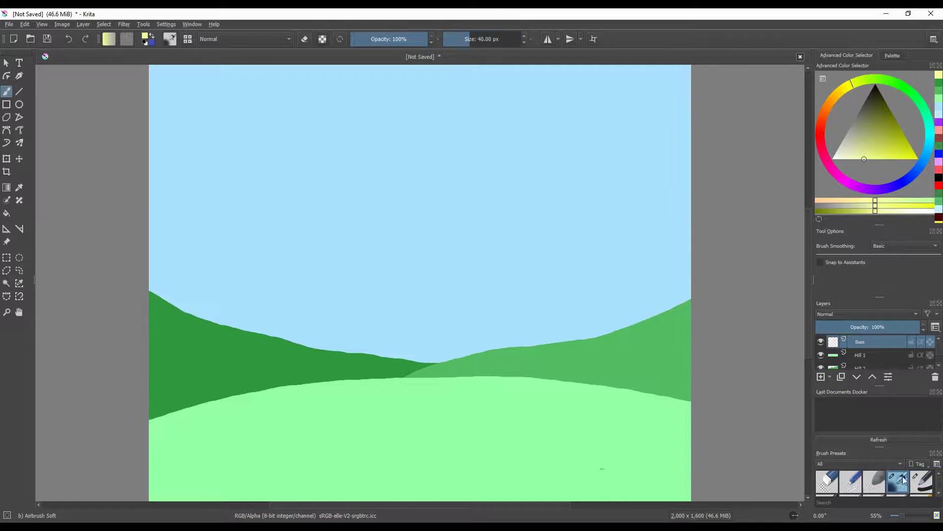
drag(472, 44, 526, 41)
mouse_move(492, 140)
mouse_down()
mouse_move(413, 145)
mouse_move(291, 219)
mouse_move(611, 257)
mouse_move(430, 329)
mouse_move(745, 398)
mouse_up()
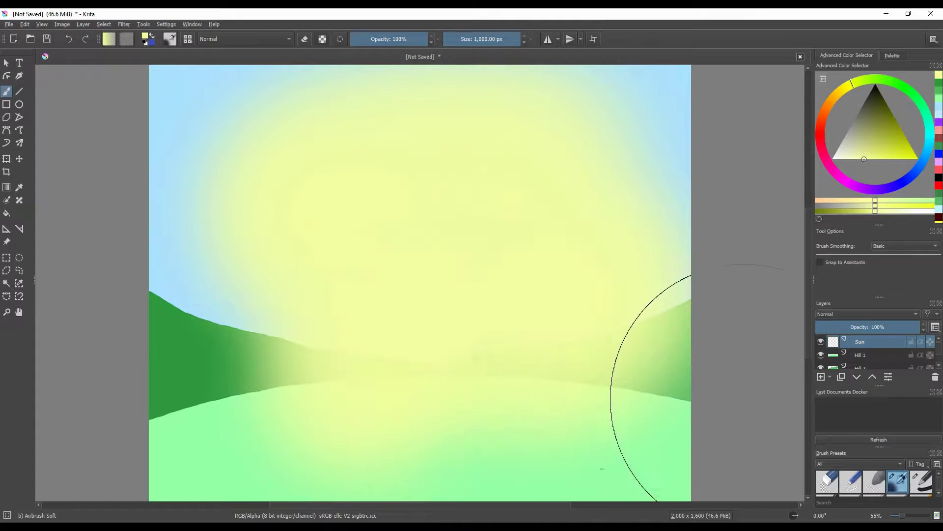
key(ctrl+z)
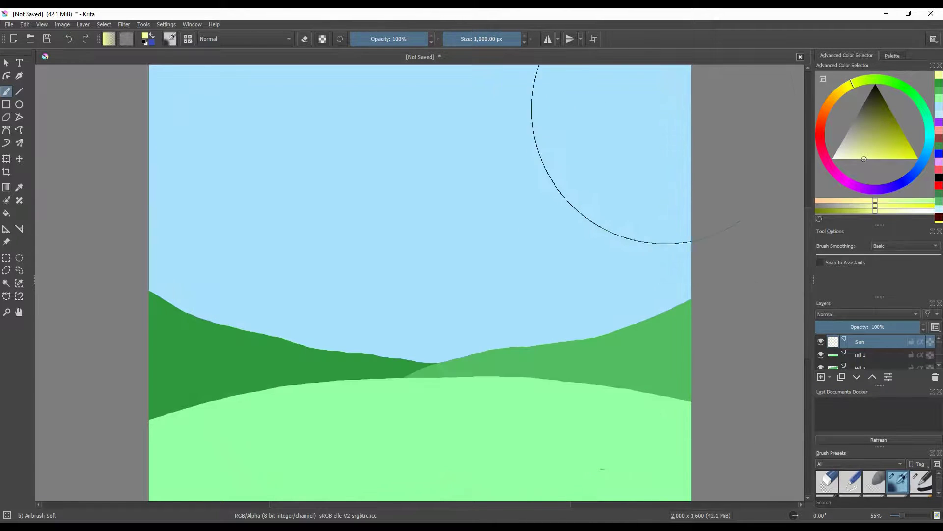
click(651, 109)
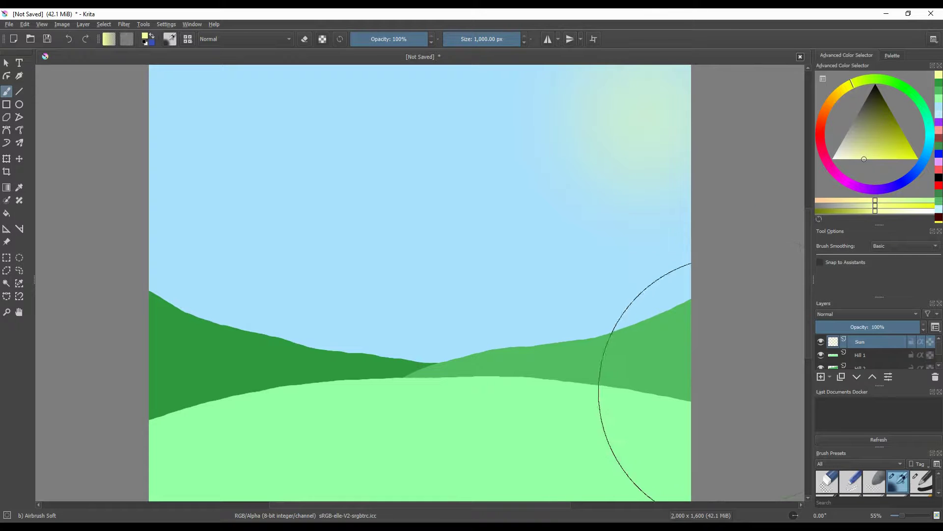
key(ctrl+z)
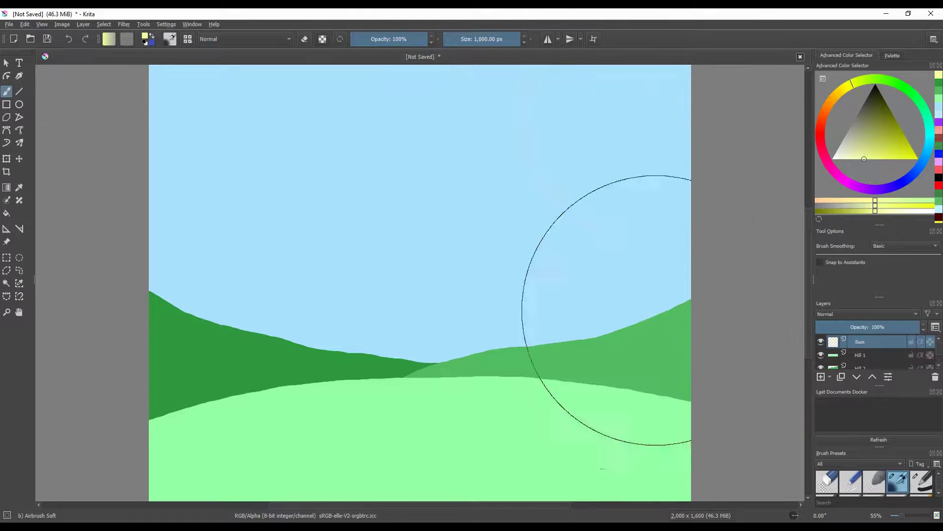
- Paint a large soft pale yellow sun in the upper-right corner of the sky on the Sun layer
click(643, 121)
click(644, 121)
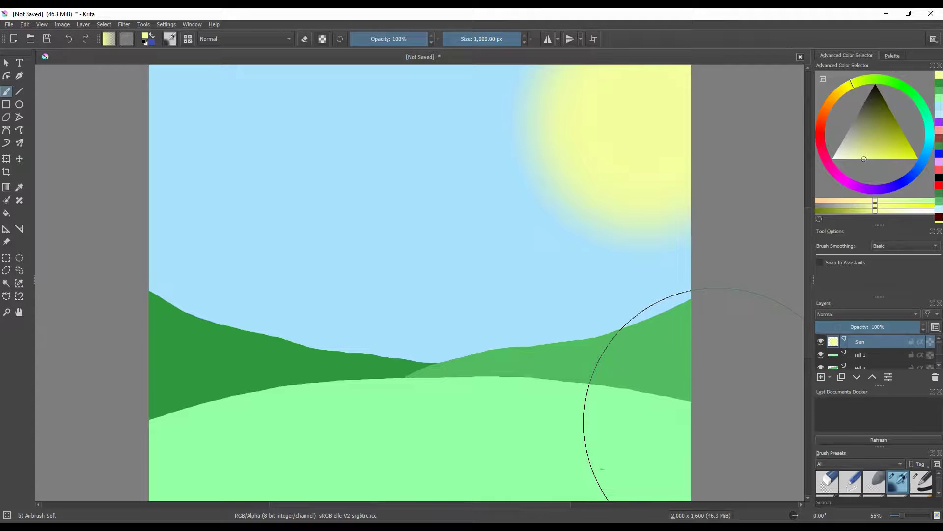
- Switch to the Basic-1 brush preset and set its size to 100 px
click(918, 486)
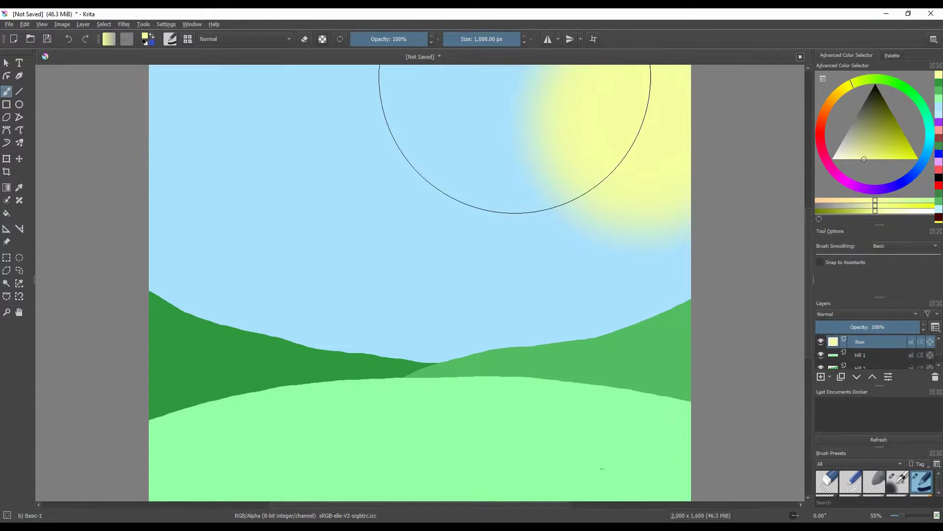
right_click(490, 39)
text(100)
key(Return)
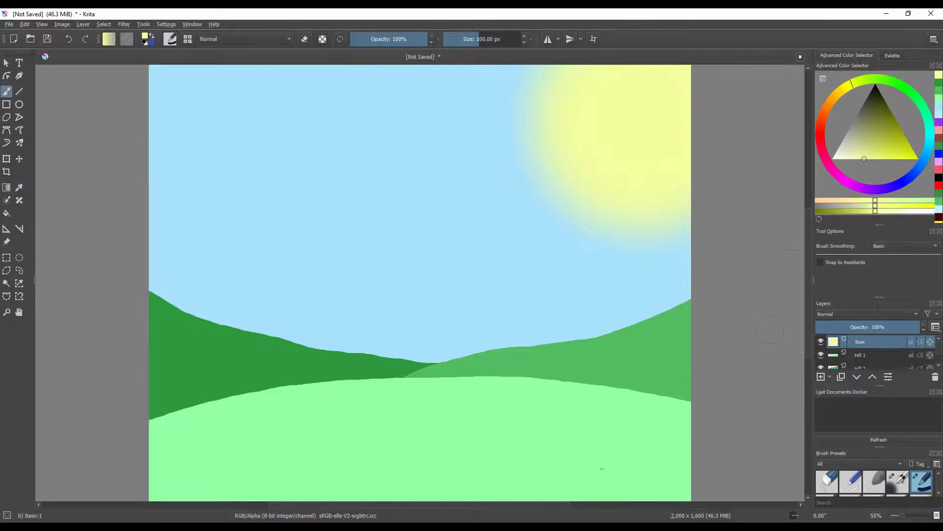
- Set the foreground color to a very dark reddish brown for the tree trunks
key(h)
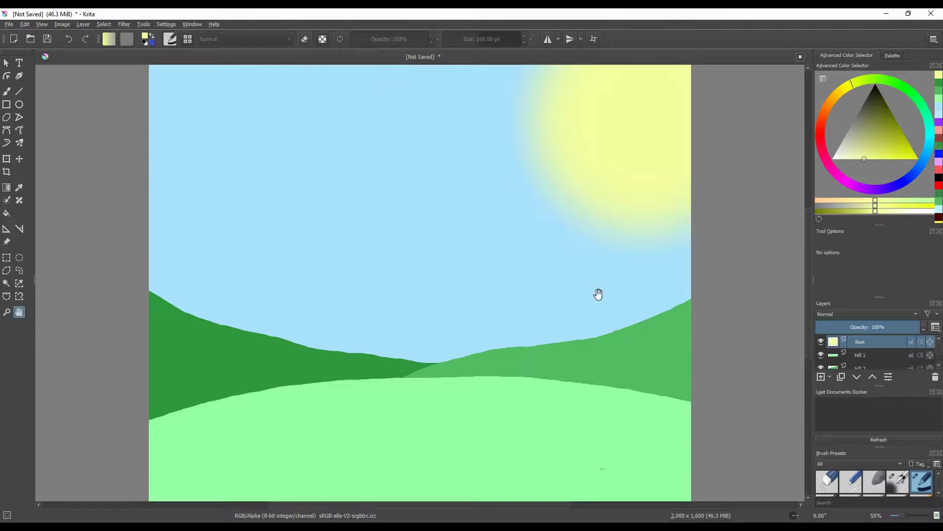
click(882, 133)
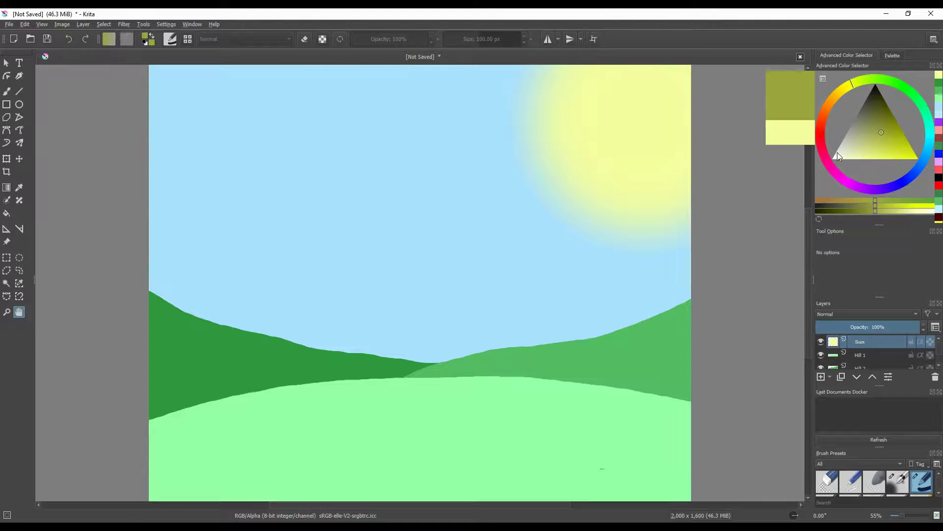
click(822, 137)
drag(884, 141, 899, 102)
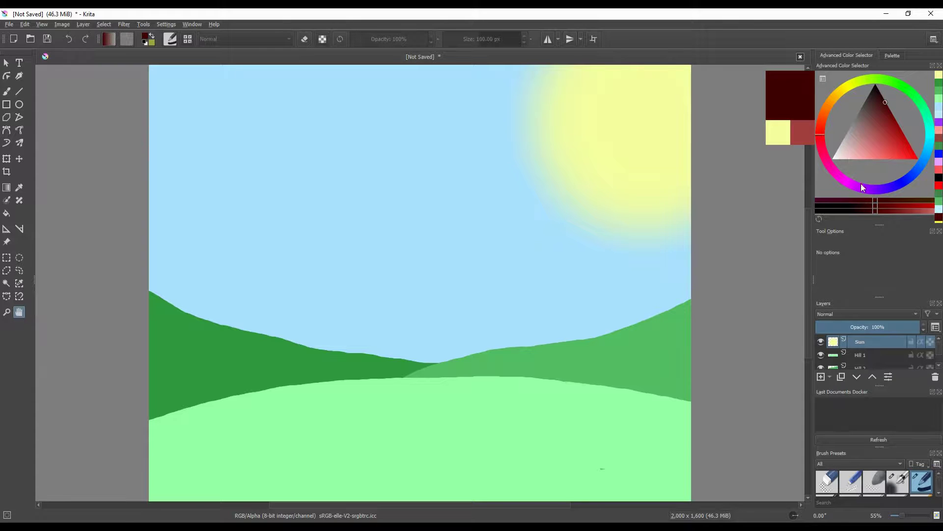
- Add a new paint layer named "Trees" and move it directly below the Sun layer
click(821, 376)
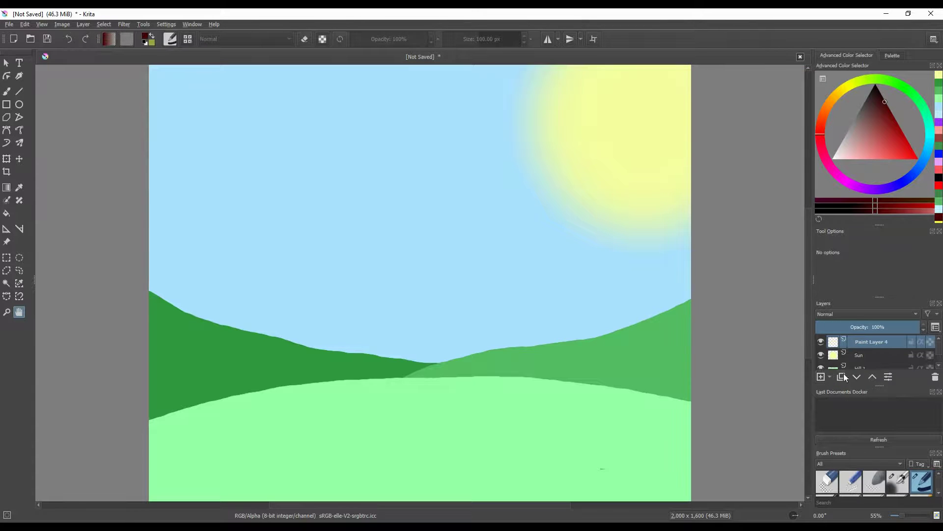
double_click(869, 343)
text(Trees)
key(Return)
drag(871, 350, 863, 339)
click(852, 355)
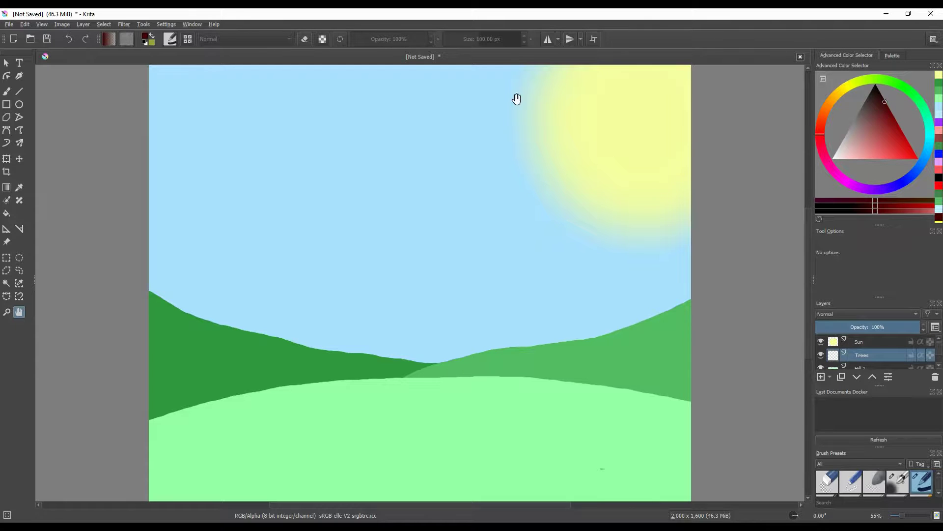
- Activate the Line tool and set the brush size to 10 px
click(18, 93)
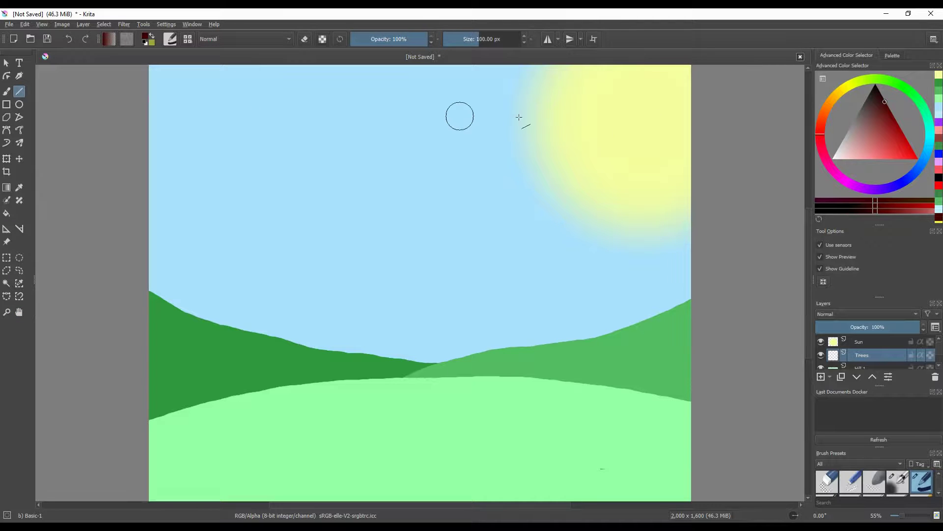
text(10)
key(Return)
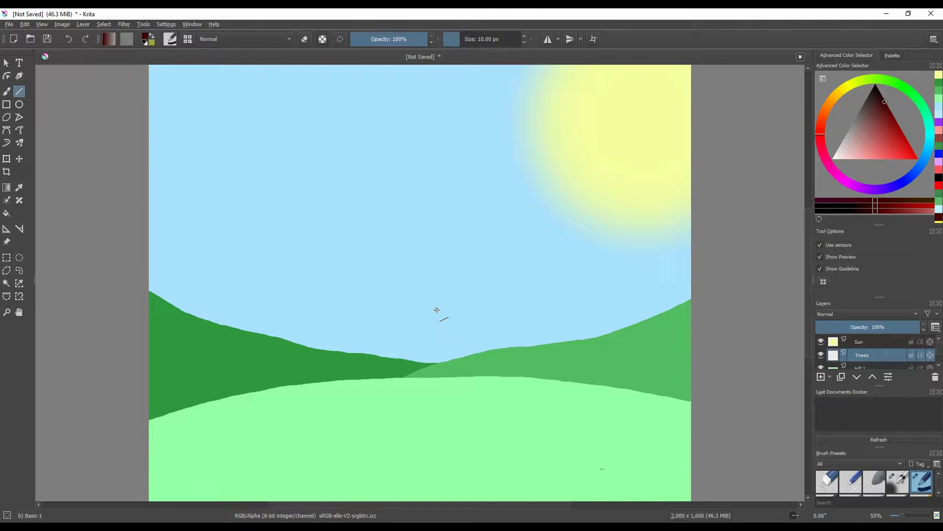
drag(355, 351, 353, 249)
drag(578, 343, 581, 240)
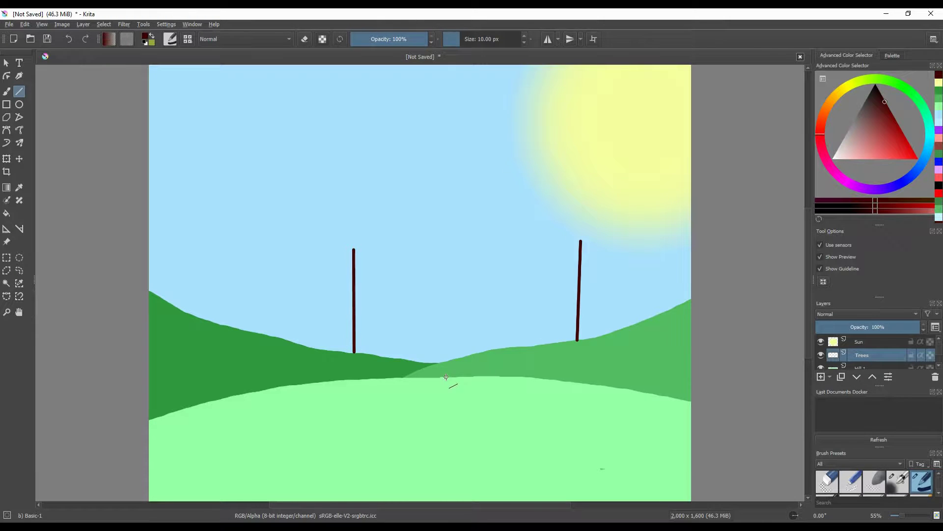
drag(446, 377, 448, 254)
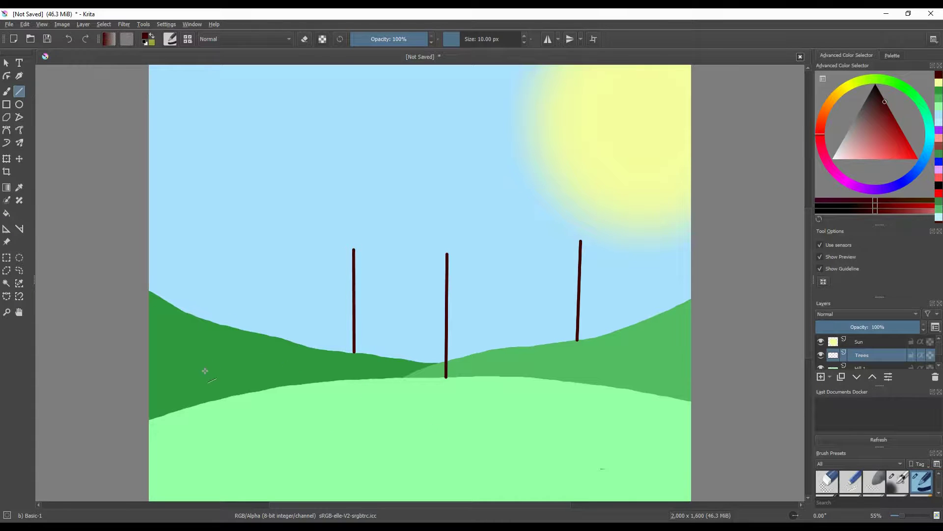
key(ctrl+z)
key(ctrl+z)
key(ctrl+z)
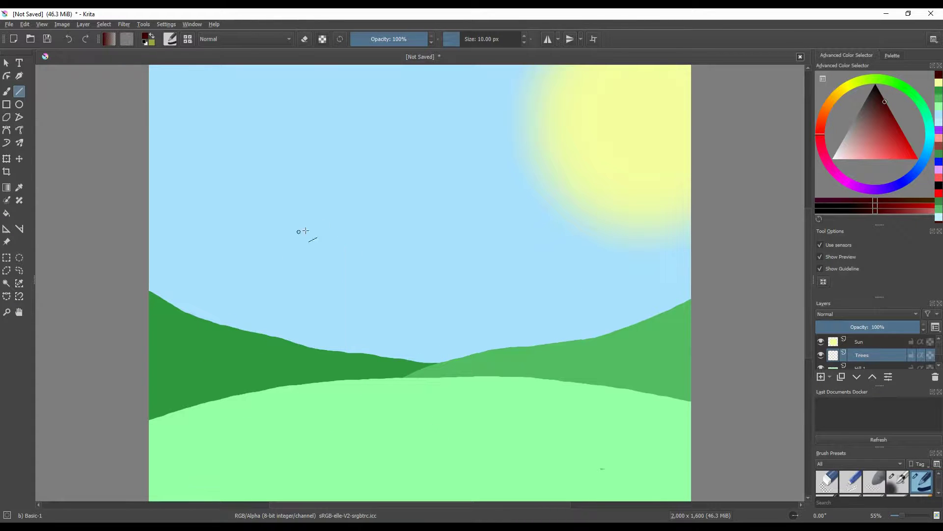
- Set the line size to 8 px and draw two short upright trunks along the top edge of the dark left hill
click(489, 42)
text(8)
key(Return)
drag(191, 315, 191, 268)
mouse_move(358, 352)
mouse_down()
mouse_move(359, 282)
mouse_move(360, 305)
mouse_up()
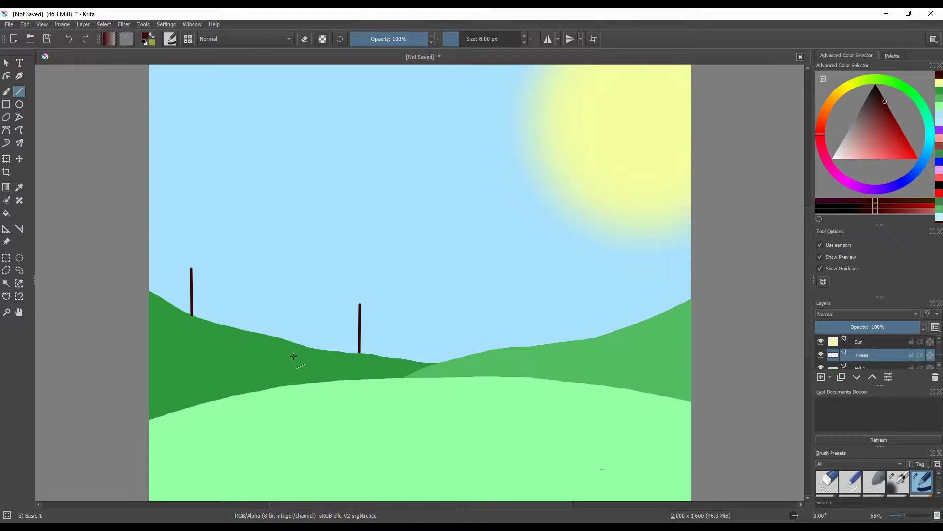
drag(479, 351, 480, 292)
key(ctrl+z)
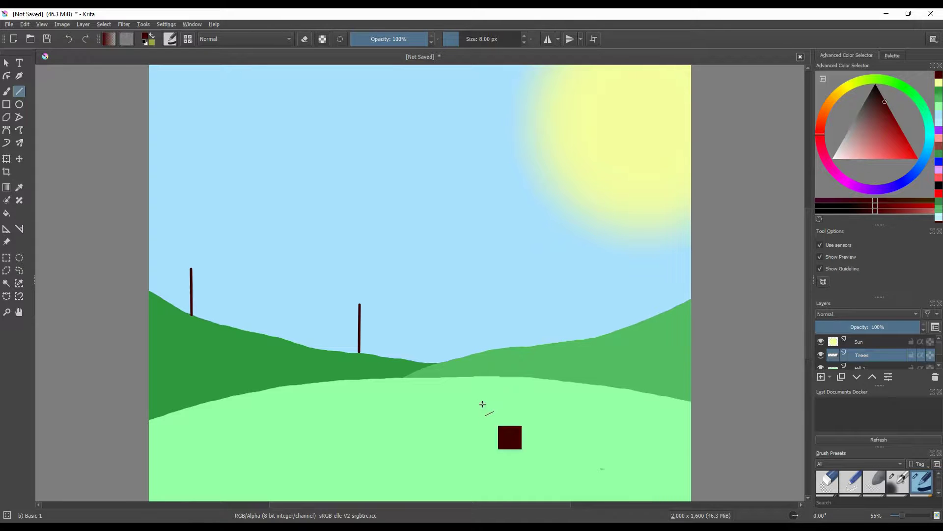
- Set the line size to 10 px and draw two slightly taller trunks along the top edge of the medium-green right hill
click(494, 39)
text(10)
key(Return)
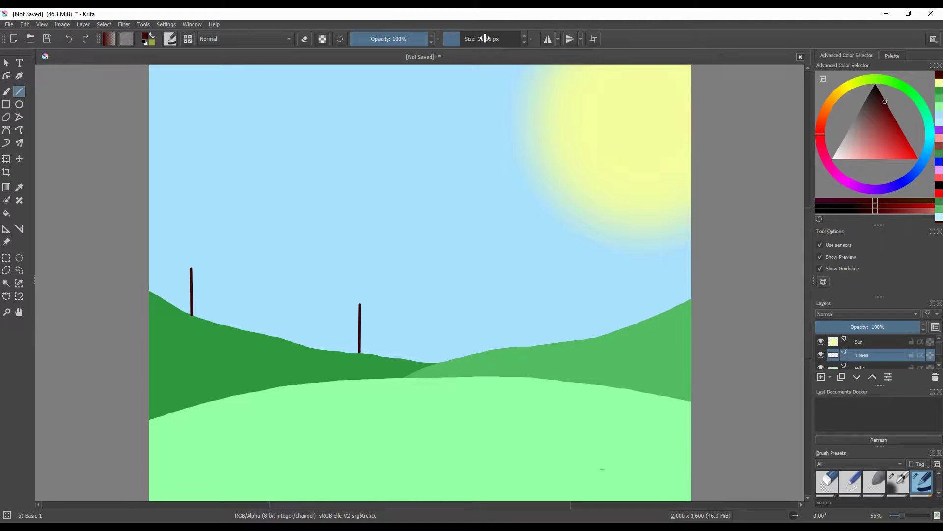
click(506, 45)
text(713465847)
key(ctrl+a)
text(7)
key(Return)
drag(485, 352, 488, 289)
drag(632, 326, 633, 254)
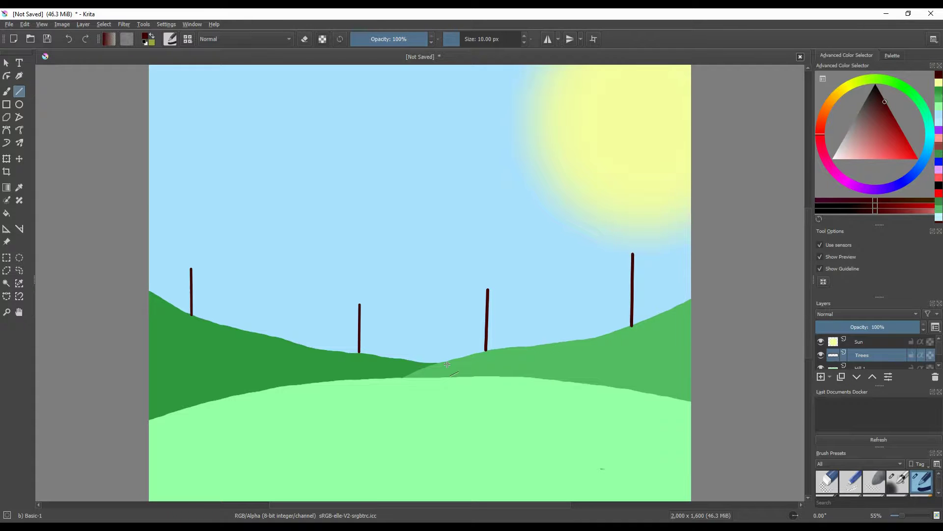
- Set the line size to 13 px and draw two tall trunks rising from the front hill, one on each side
click(487, 39)
drag(272, 386, 273, 242)
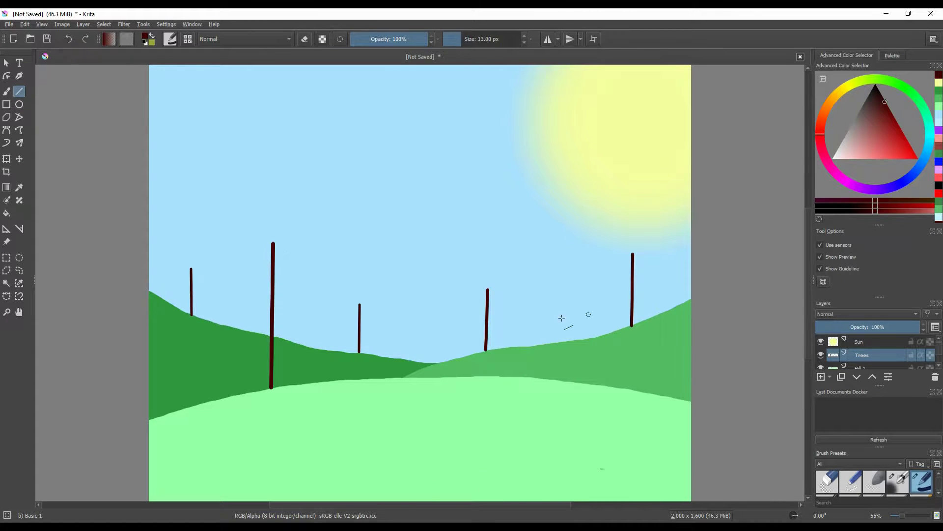
drag(564, 384, 565, 236)
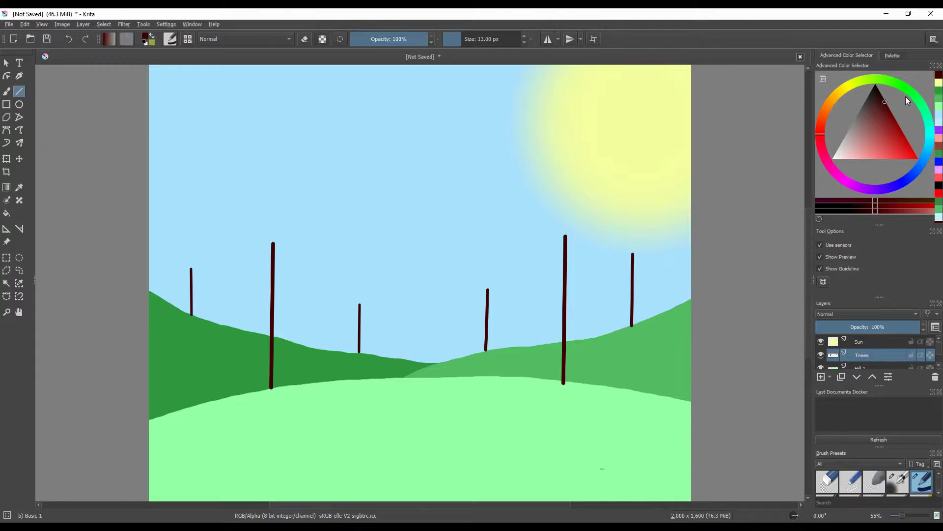
- Paint rounded dark green crowns on the two short left-hill trunks with the Freehand Brush at 50 px
drag(907, 91, 912, 90)
drag(891, 141, 875, 117)
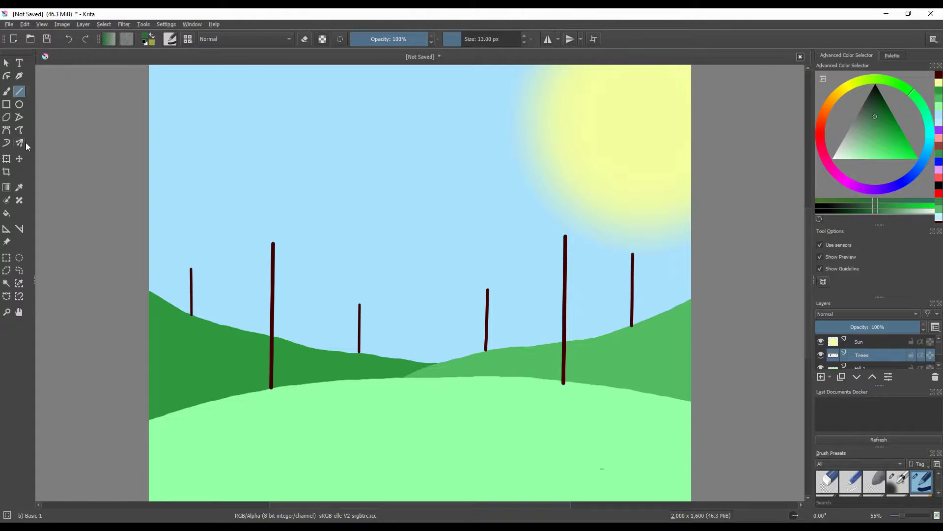
click(7, 92)
text(50)
key(Return)
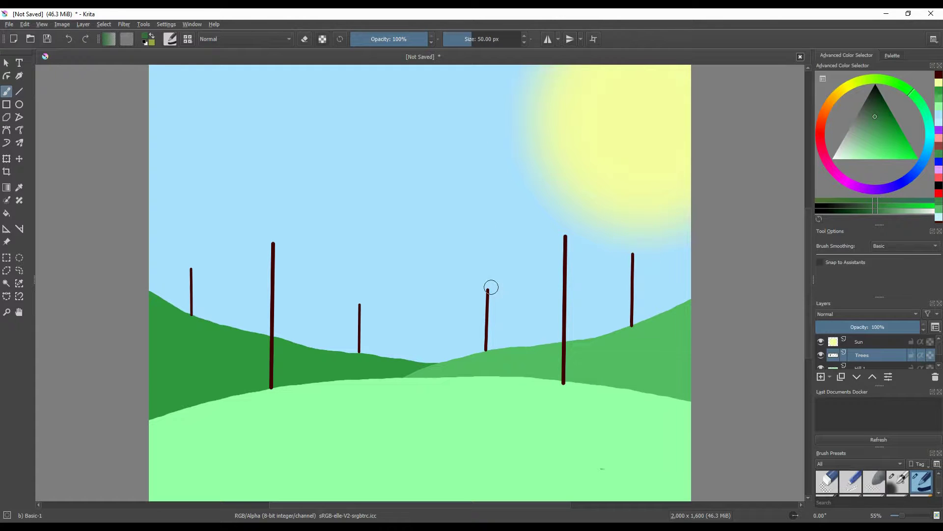
mouse_move(359, 299)
mouse_down()
mouse_move(366, 292)
mouse_move(356, 275)
mouse_up()
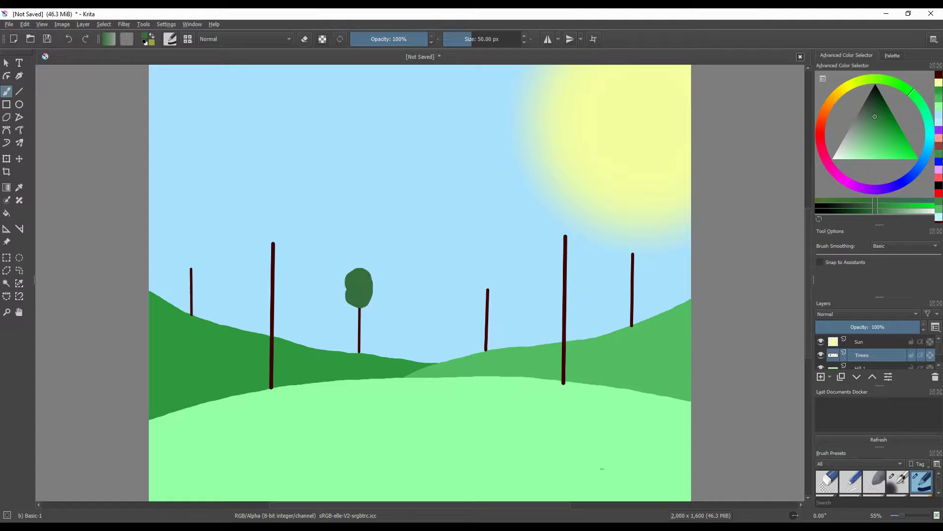
drag(192, 261, 191, 241)
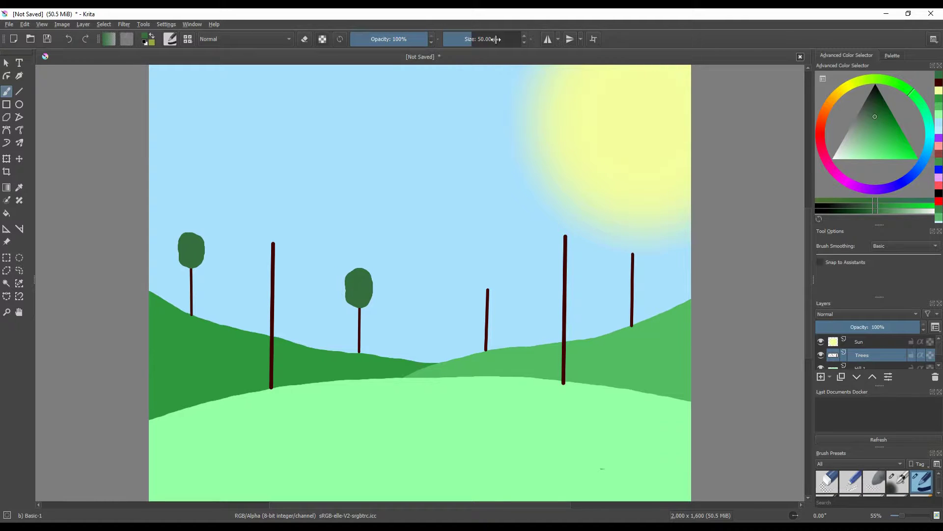
- Set the brush size to 60 px and paint a dark green crown on the short trunk near the right hill's lower end
click(478, 44)
text(60)
key(Return)
mouse_move(494, 282)
mouse_down()
mouse_move(481, 273)
mouse_move(494, 254)
mouse_move(479, 261)
mouse_up()
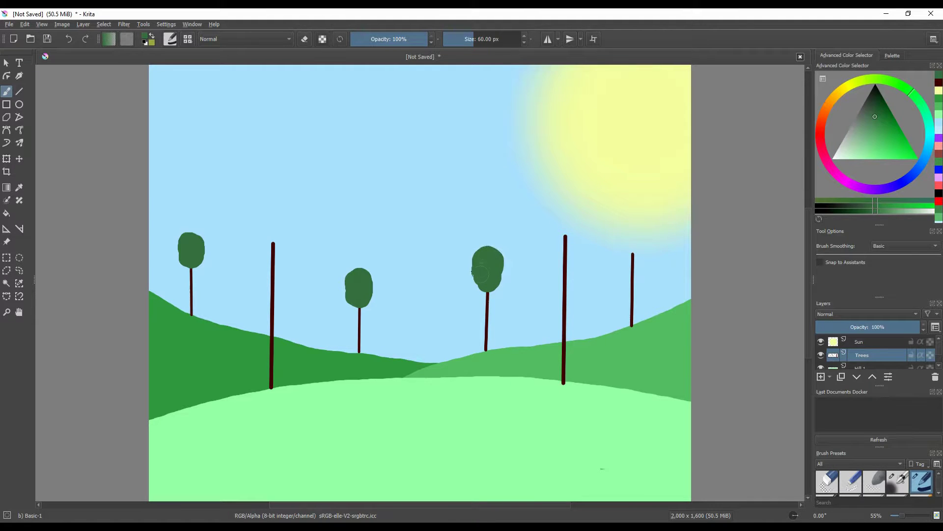
mouse_move(629, 246)
mouse_down()
mouse_move(639, 235)
mouse_move(628, 221)
mouse_up()
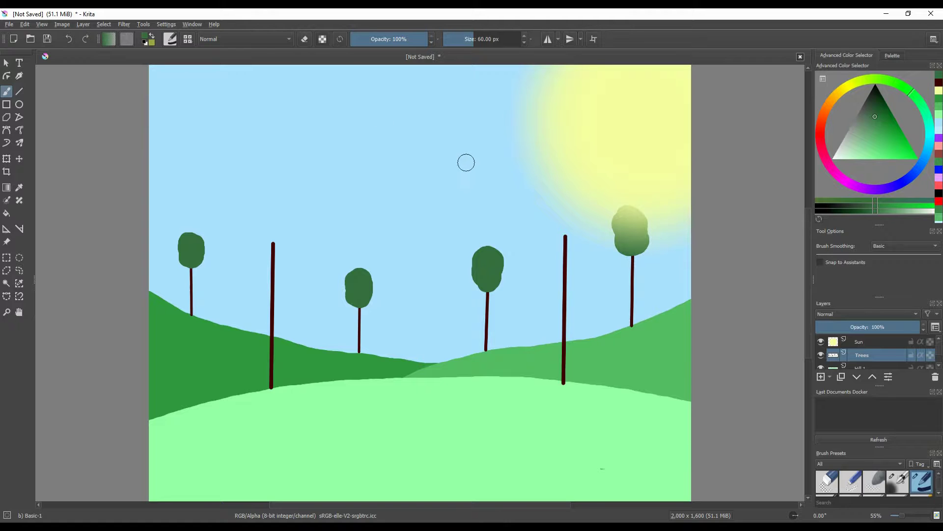
key(ctrl+z)
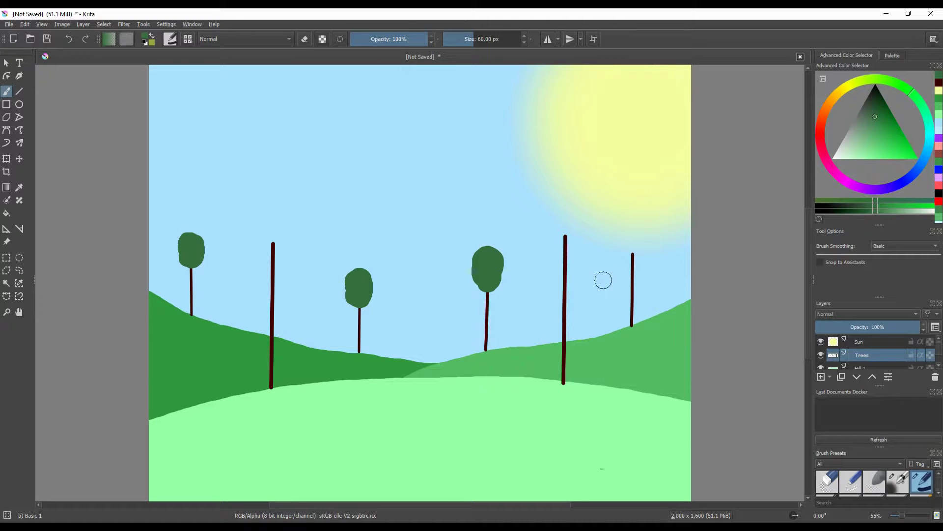
- Paint over the trunk below the sun with the sampled sky blue and restore the hill edge with the sampled hill green
ctrl+click(411, 278)
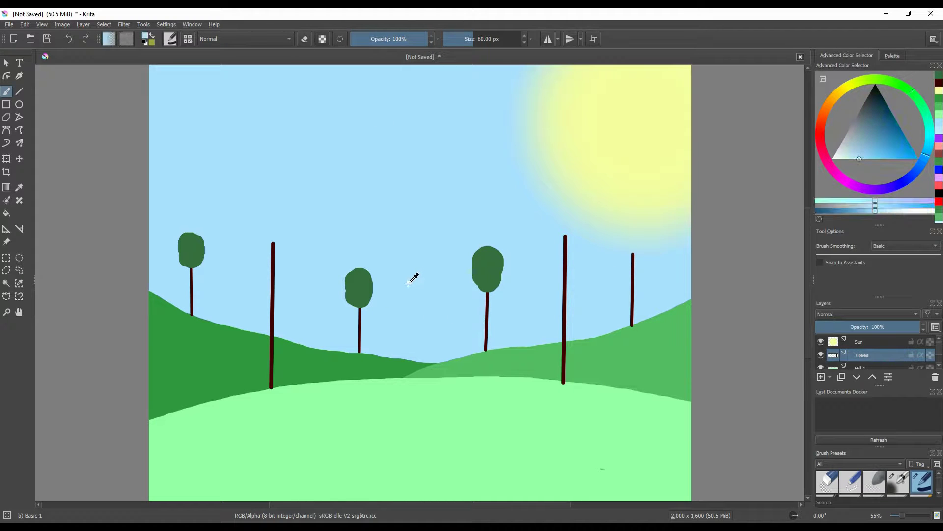
drag(636, 273, 631, 320)
scroll(637, 342, up, 4)
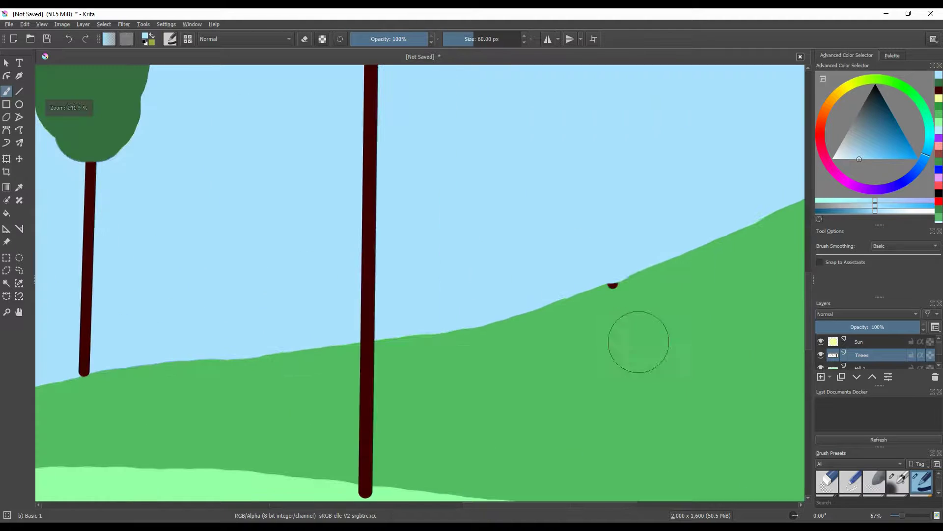
click(604, 260)
ctrl+click(652, 320)
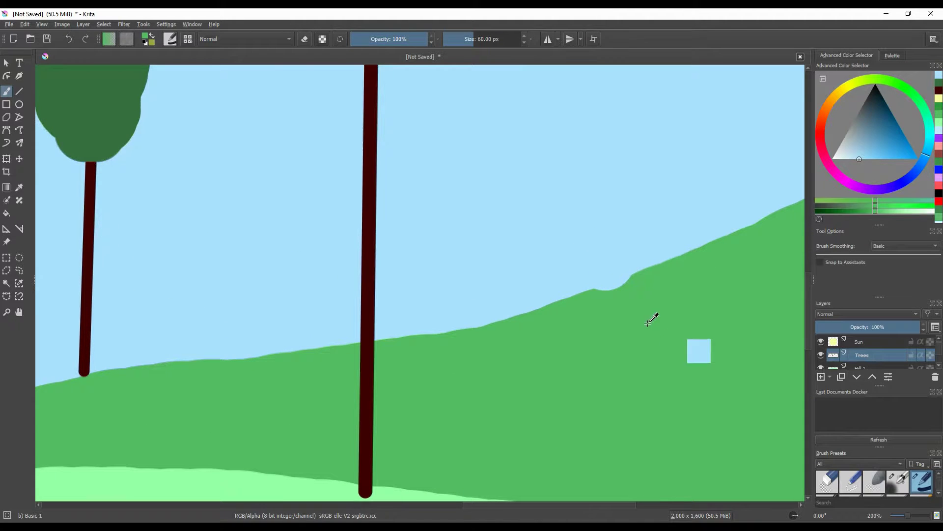
mouse_move(645, 305)
mouse_down()
mouse_move(607, 311)
mouse_move(629, 308)
mouse_move(628, 319)
mouse_up()
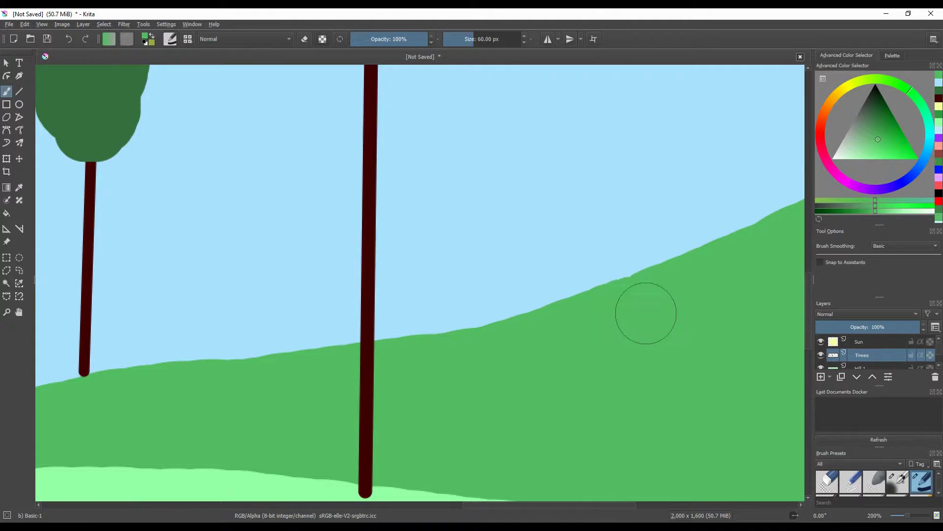
- Paint over the tall trunk on the right side of the front hill with colors sampled from its surroundings
scroll(647, 312, down, 3)
scroll(547, 331, down, 1)
ctrl+click(537, 400)
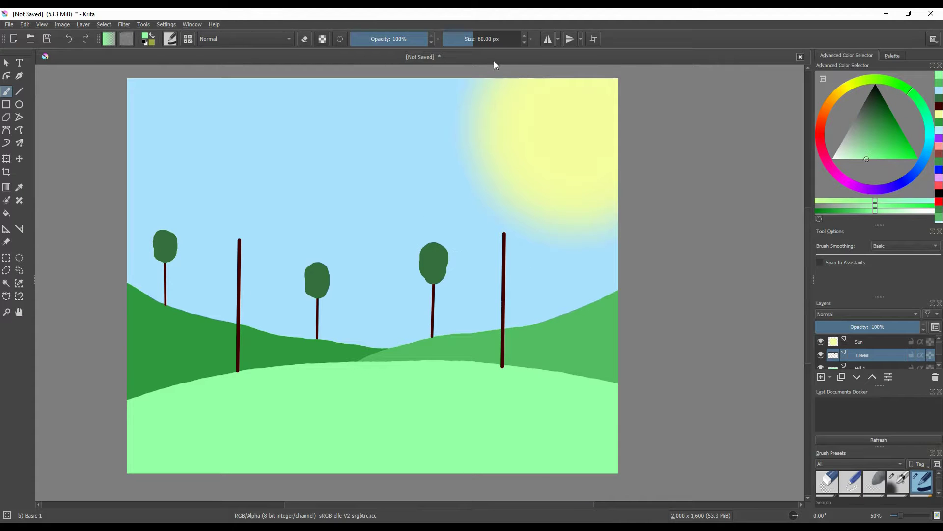
- Draw a shorter dark brown trunk on the right side of the front hill with the Line tool at 15 px
ctrl+click(432, 263)
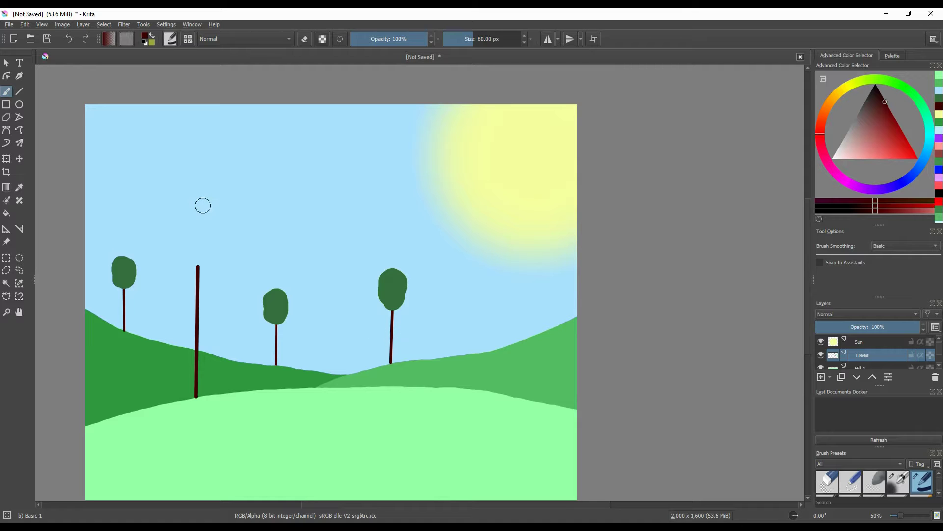
key(v)
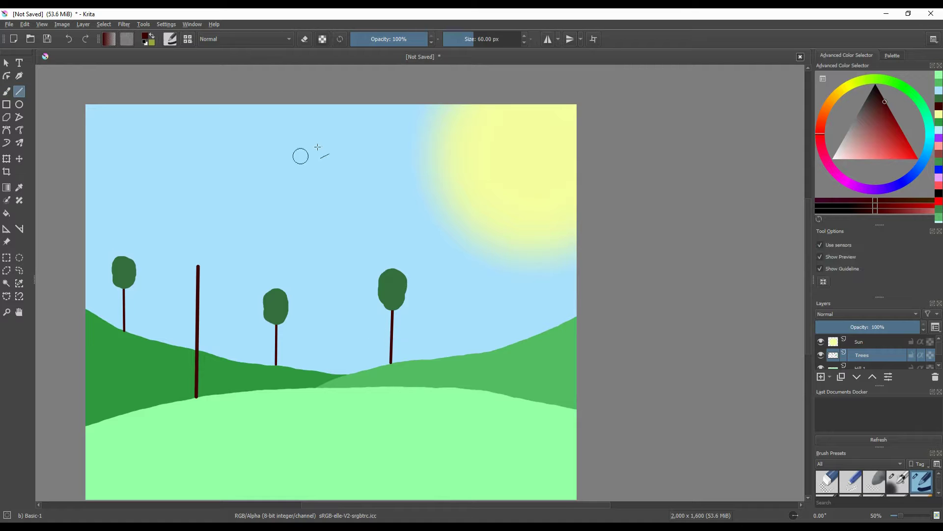
click(493, 43)
text(15)
key(Return)
drag(469, 391, 469, 295)
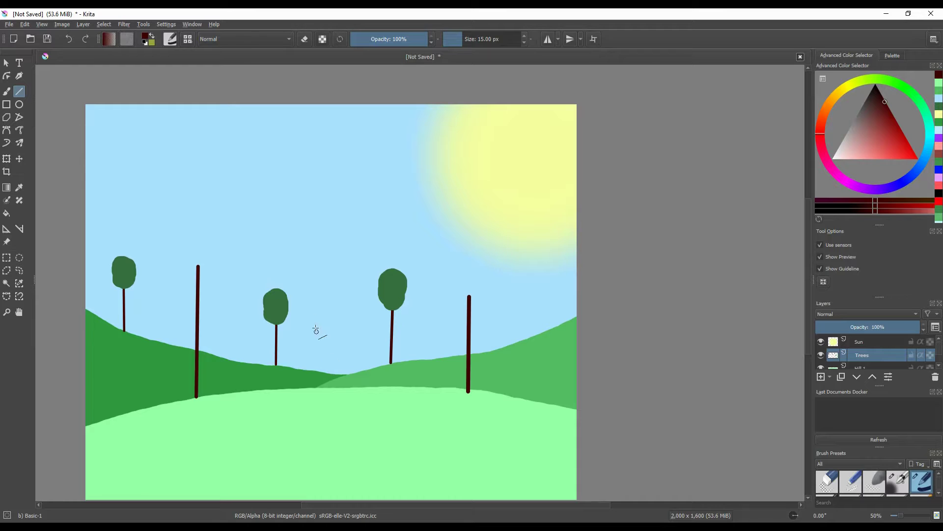
- Paint dark green crowns on the two tall front-hill trunks, using the sampled crown color and a 70 px brush
ctrl+click(394, 280)
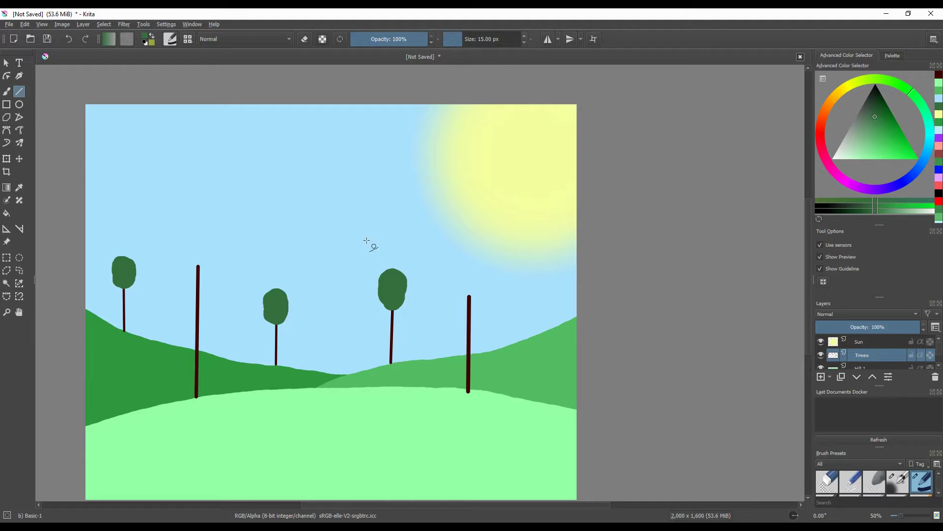
click(7, 91)
double_click(493, 42)
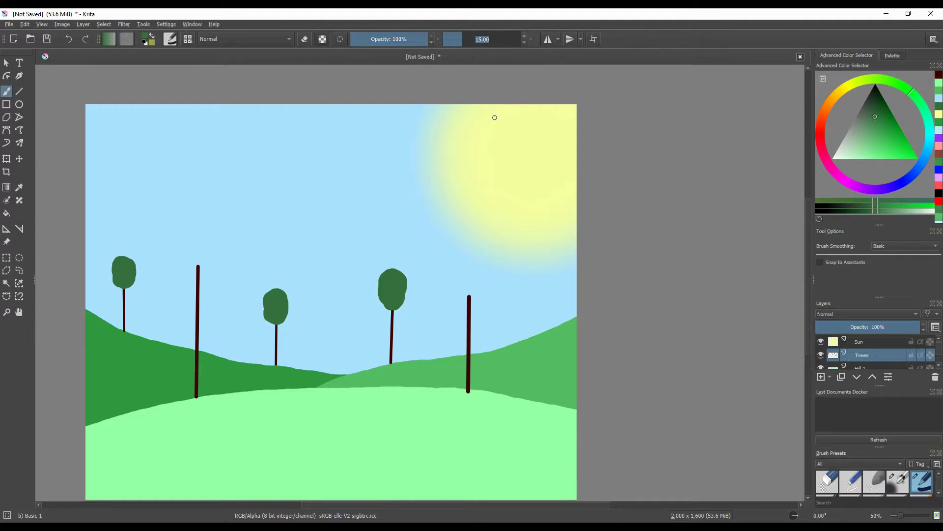
text(70)
key(Return)
mouse_move(468, 287)
mouse_down()
mouse_move(483, 267)
mouse_move(468, 253)
mouse_move(452, 290)
mouse_move(475, 299)
mouse_up()
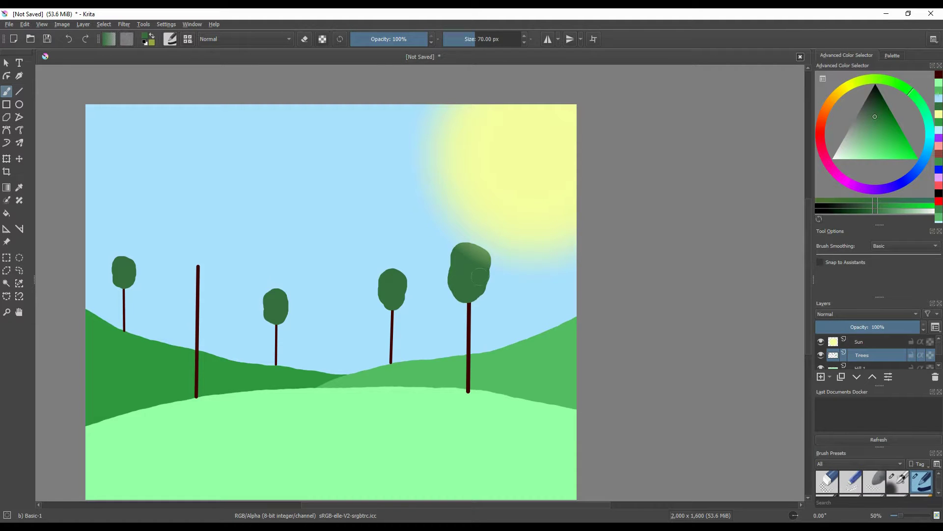
drag(473, 256, 479, 277)
mouse_move(192, 259)
mouse_down()
mouse_move(206, 227)
mouse_move(183, 237)
mouse_move(195, 223)
mouse_up()
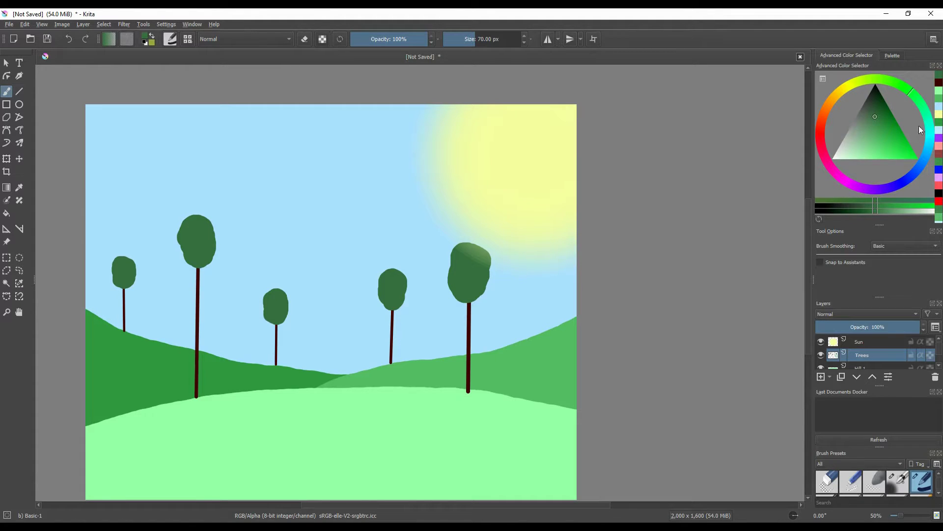
- Choose pure red and dab small apples on the three small back trees, ending with a brush size of 20 px
click(819, 134)
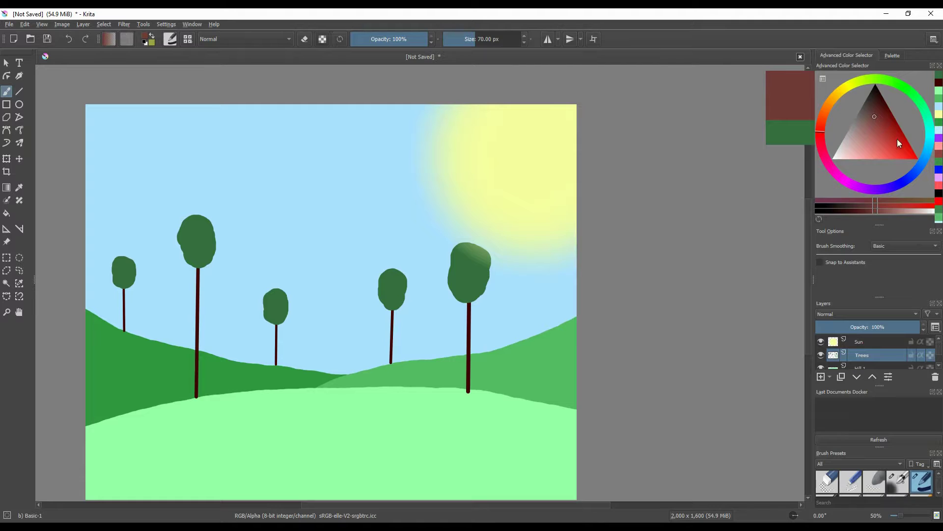
drag(898, 142, 917, 159)
click(486, 37)
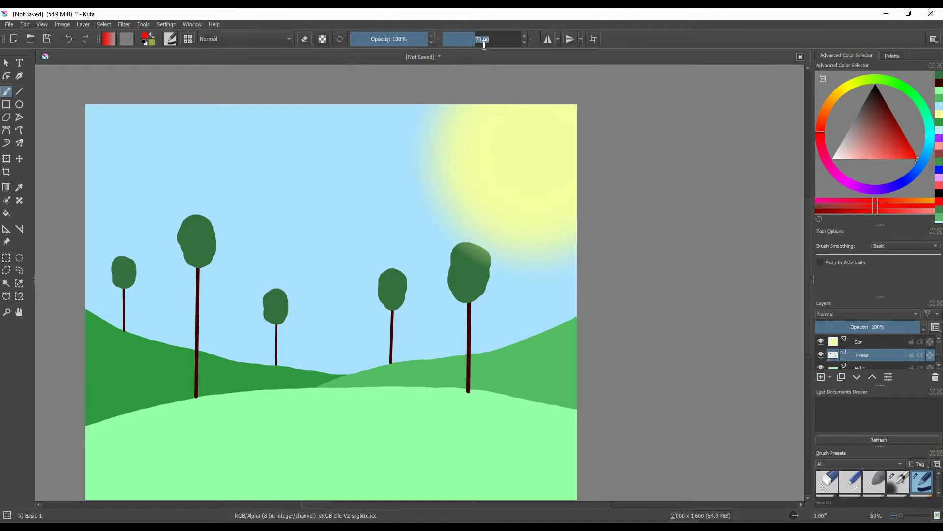
text(10)
key(Return)
click(387, 278)
click(495, 40)
text(20)
key(Return)
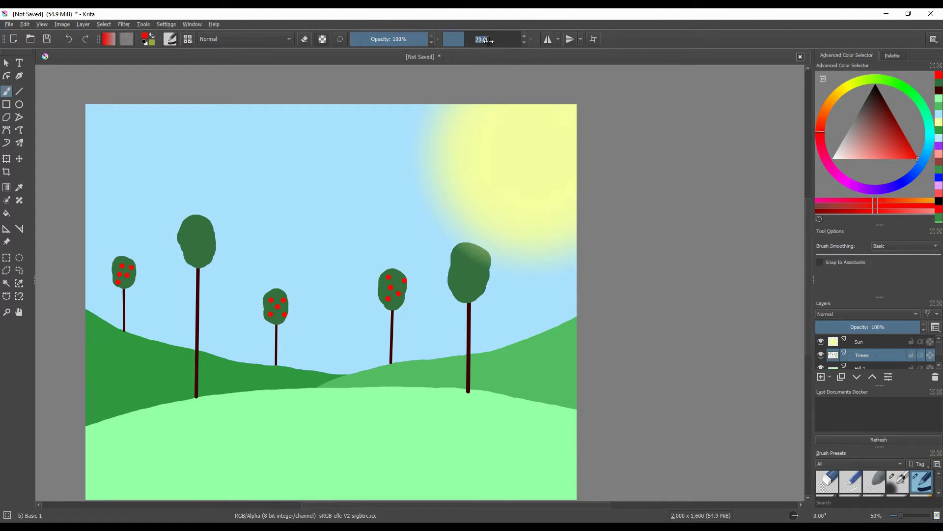
- Set the brush size to 25 px and dab red apples on the crowns of the two large front trees
text(5)
key(Return)
drag(809, 243, 809, 254)
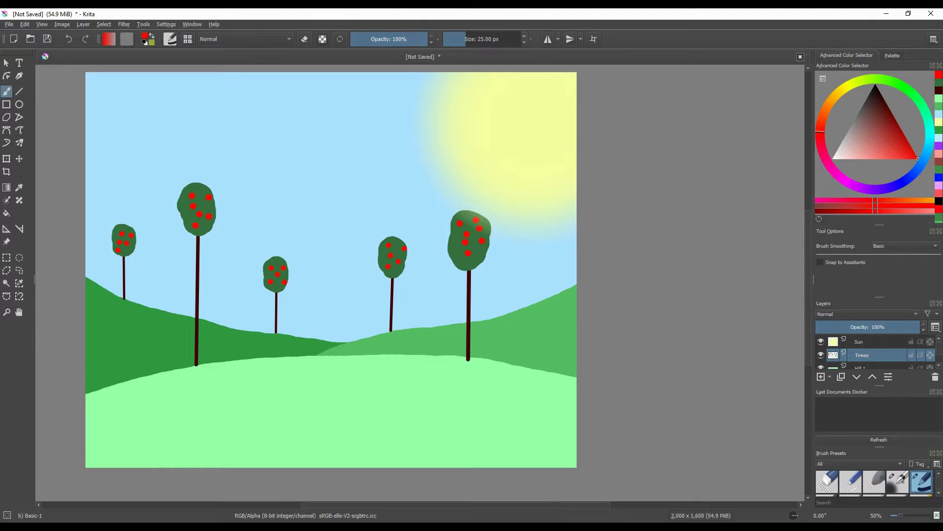
drag(595, 506, 550, 509)
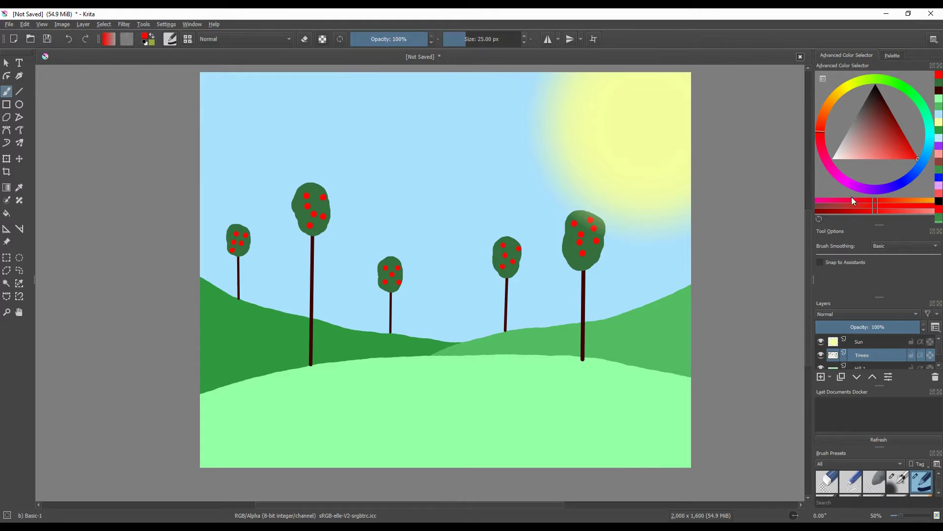
- Enlarge the list of brush presets and choose the Stamp Grass preset
mouse_move(914, 447)
mouse_down()
mouse_move(914, 387)
mouse_move(887, 472)
mouse_move(892, 388)
mouse_up()
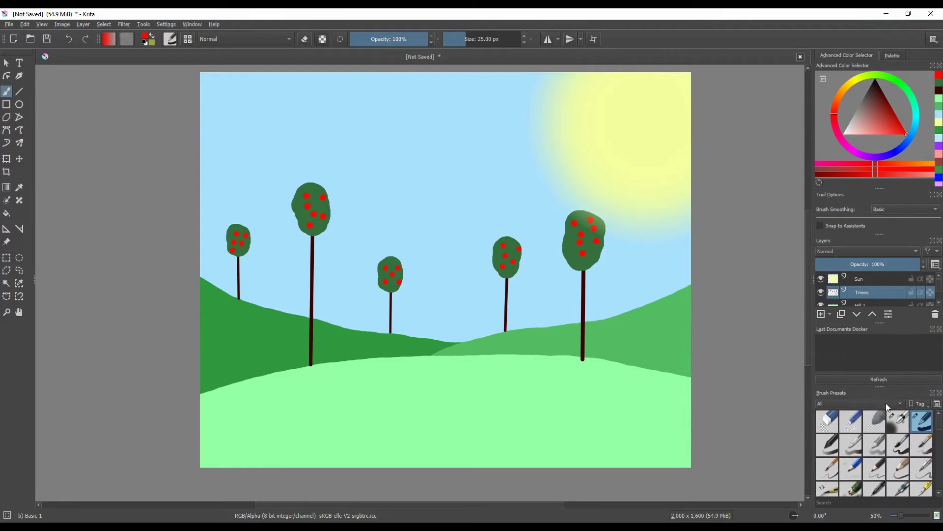
scroll(895, 434, down, 10)
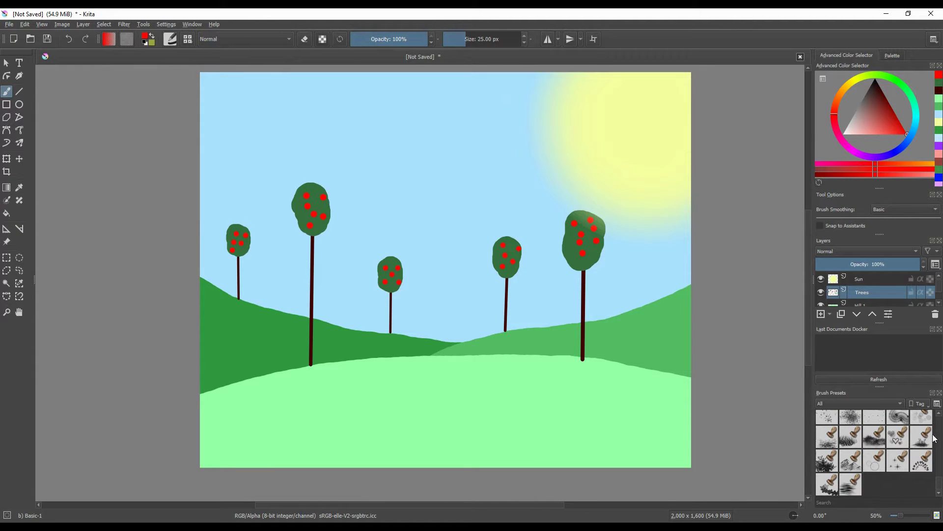
click(851, 437)
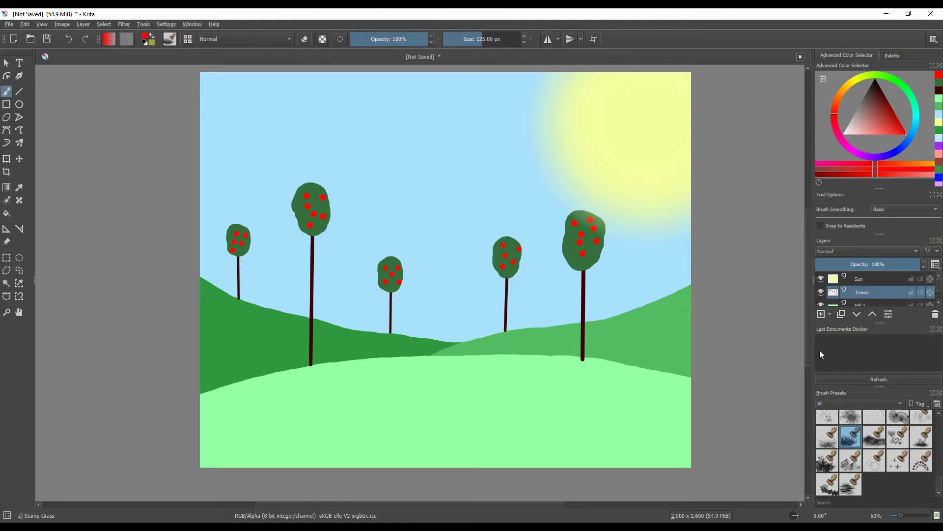
- Try the Stamp Grass brush by stamping red tufts across the sky between the trees and the sun
click(511, 178)
click(468, 181)
click(441, 191)
click(383, 170)
click(413, 143)
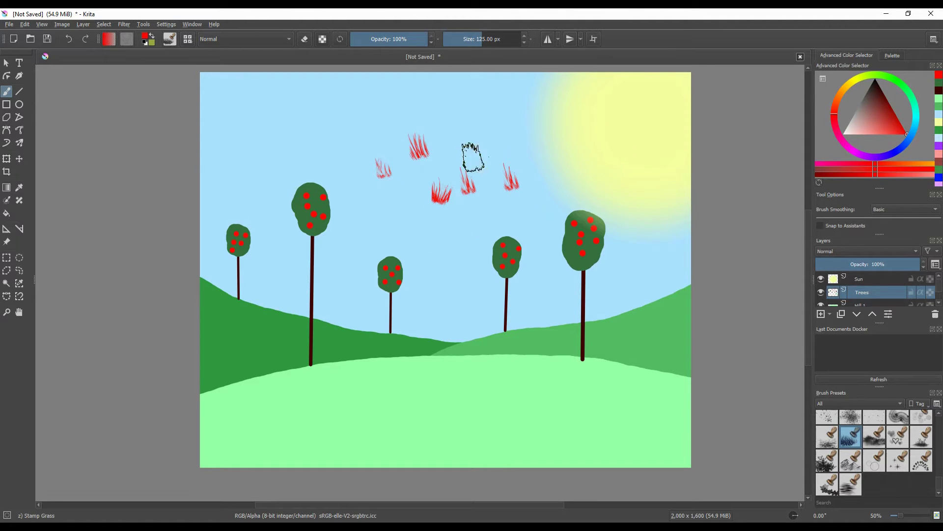
click(488, 143)
click(329, 134)
click(353, 130)
click(467, 119)
click(449, 117)
click(402, 109)
click(358, 152)
- Undo all the red grass tufts stamped on the sky
key(ctrl+z)
key(ctrl+z)
key(ctrl+z)
key(ctrl+z)
key(ctrl+z)
key(ctrl+z)
key(ctrl+z)
key(ctrl+z)
key(ctrl+z)
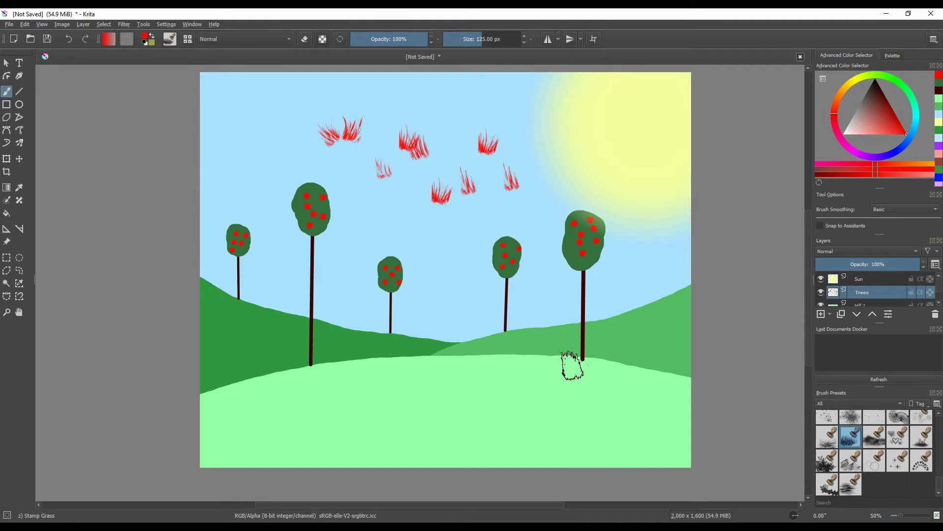
key(ctrl+z)
key(ctrl+z)
key(ctrl+z)
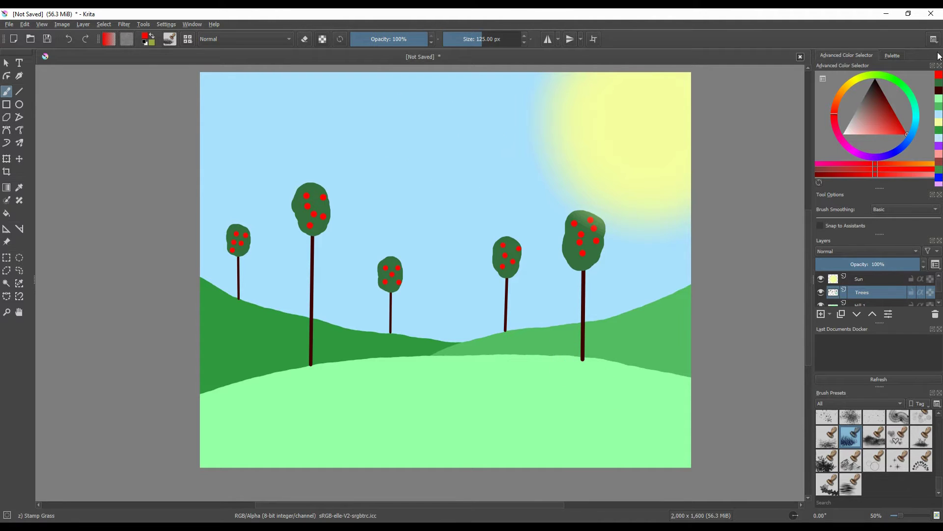
click(905, 87)
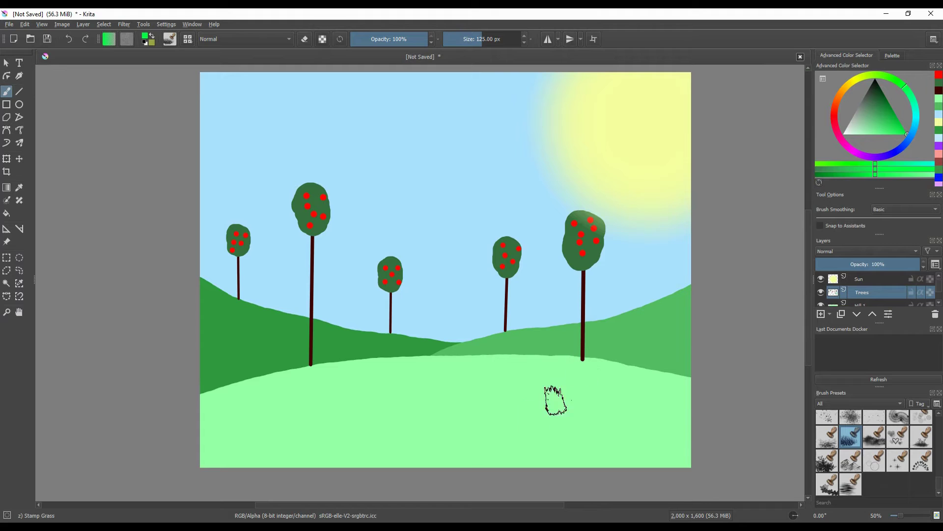
click(501, 431)
key(ctrl+z)
- Sample the front hill's green, choose a darker shade of it and stamp scattered grass tufts on the front hill
ctrl+click(473, 403)
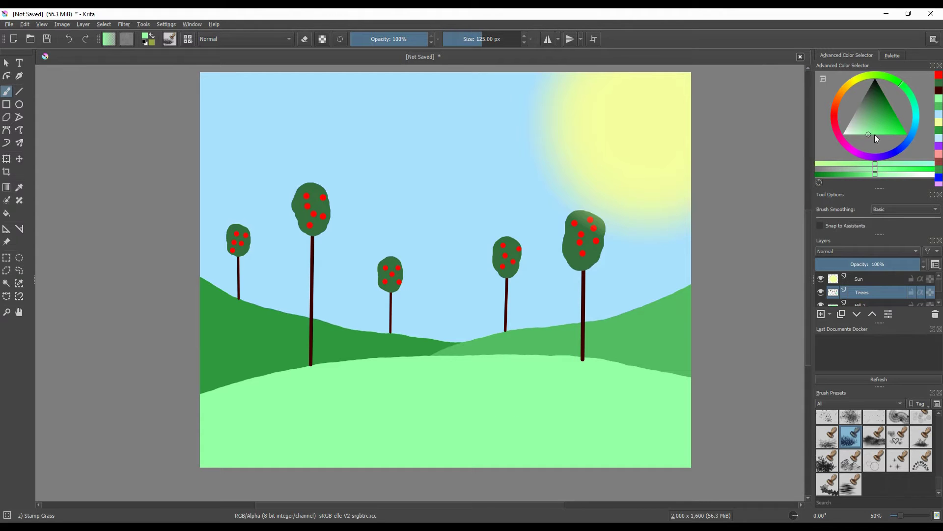
click(878, 121)
click(408, 432)
click(574, 401)
click(504, 401)
click(270, 432)
click(545, 438)
click(385, 388)
click(674, 424)
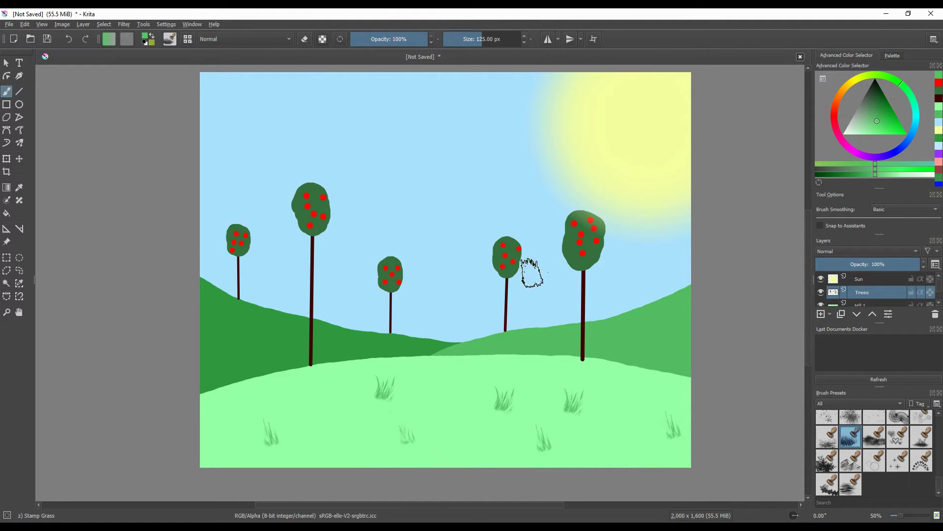
drag(490, 395, 516, 400)
- Undo all the green grass tufts stamped on the front hill
key(ctrl+z)
key(ctrl+z)
key(ctrl+z)
key(ctrl+z)
key(ctrl+z)
key(ctrl+z)
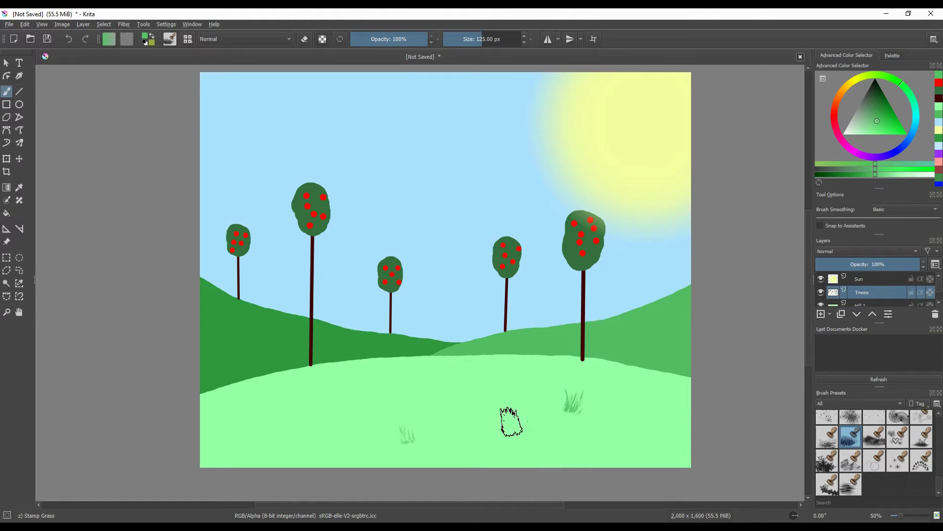
key(ctrl+z)
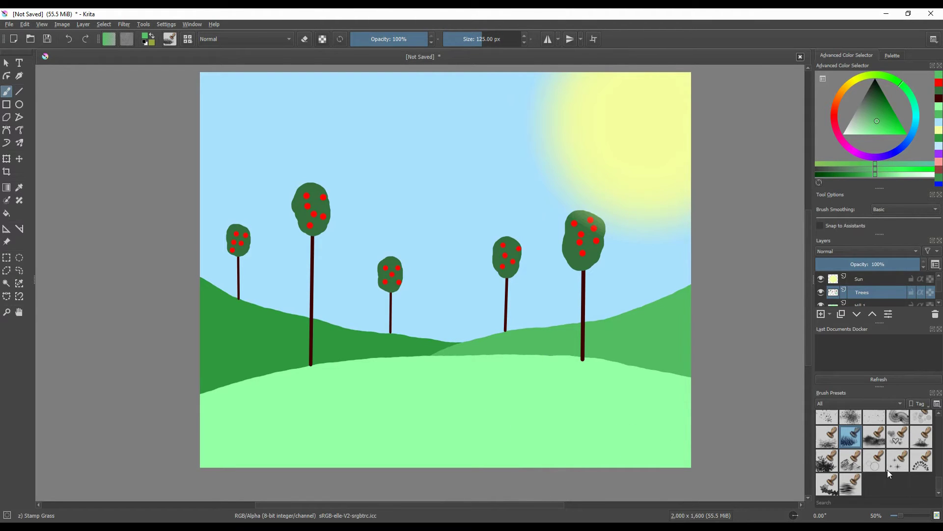
- Try the Stamp Herbals brush at 200 px with several plants on the front hill, then undo them all
click(925, 445)
click(540, 415)
click(398, 428)
click(290, 425)
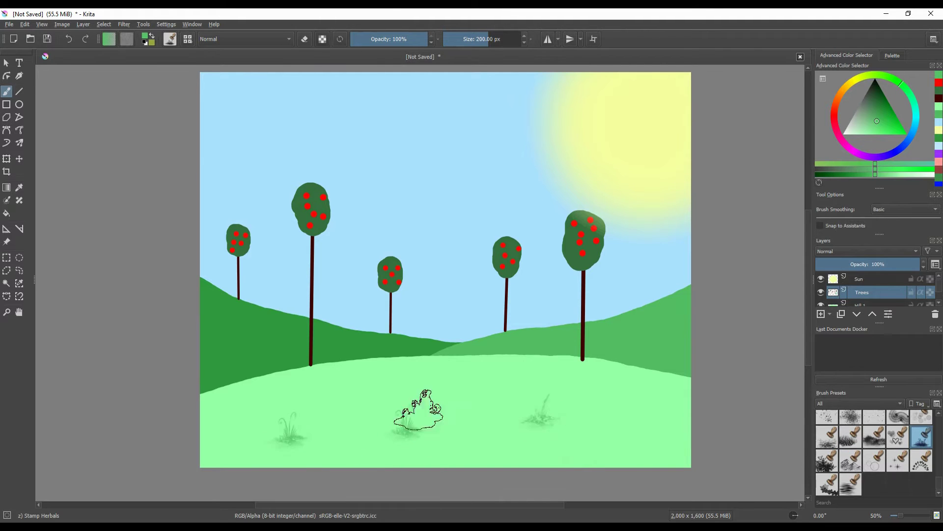
click(469, 423)
click(509, 380)
key(ctrl+z)
key(ctrl+z)
key(ctrl+z)
key(ctrl+z)
key(ctrl+z)
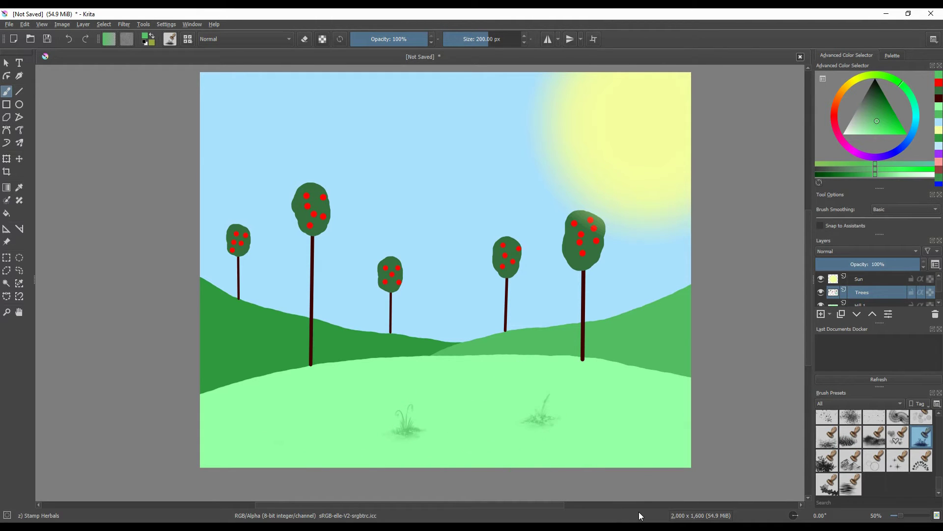
- Try another stamp brush and Stamp Grass with strokes on the lower front hill, and undo the strokes
click(851, 484)
click(555, 451)
mouse_move(549, 426)
mouse_down()
mouse_move(426, 410)
mouse_move(395, 442)
mouse_up()
key(ctrl+z)
click(851, 437)
mouse_move(600, 459)
mouse_down()
mouse_move(438, 400)
mouse_move(595, 385)
mouse_move(426, 421)
mouse_move(451, 434)
mouse_move(507, 429)
mouse_move(468, 447)
mouse_move(624, 447)
mouse_move(378, 447)
mouse_move(211, 427)
mouse_move(179, 449)
mouse_move(314, 406)
mouse_move(590, 379)
mouse_move(609, 438)
mouse_move(639, 434)
mouse_move(522, 407)
mouse_move(394, 393)
mouse_move(274, 400)
mouse_move(491, 393)
mouse_move(441, 442)
mouse_up()
key(ctrl+z)
- Cover the front hill with darker green grass using the Stamp Grass Patch brush at 320 px
click(875, 436)
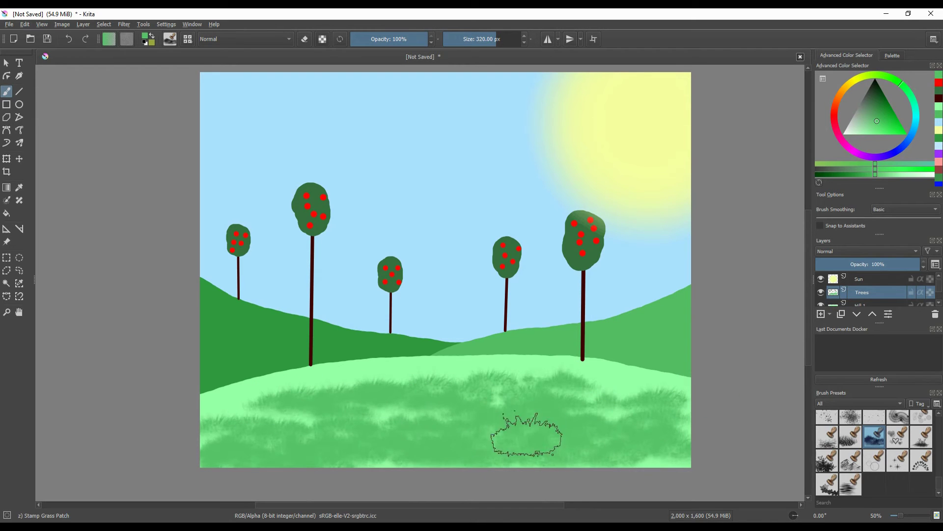
mouse_move(437, 371)
mouse_down()
mouse_move(289, 388)
mouse_move(195, 425)
mouse_up()
mouse_move(497, 366)
mouse_down()
mouse_move(592, 373)
mouse_move(682, 416)
mouse_up()
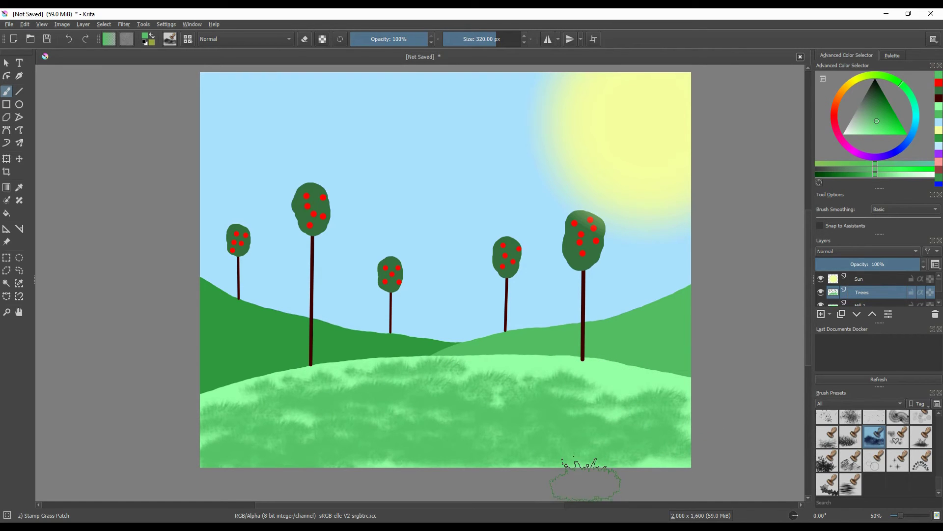
- Undo all the grass patch strokes on the front hill while keeping the apples on both large trees
key(ctrl+z)
key(ctrl+z)
key(ctrl+z)
key(ctrl+z)
key(ctrl+z)
key(ctrl+z)
key(ctrl+z)
key(ctrl+z)
key(ctrl+z)
key(ctrl+z)
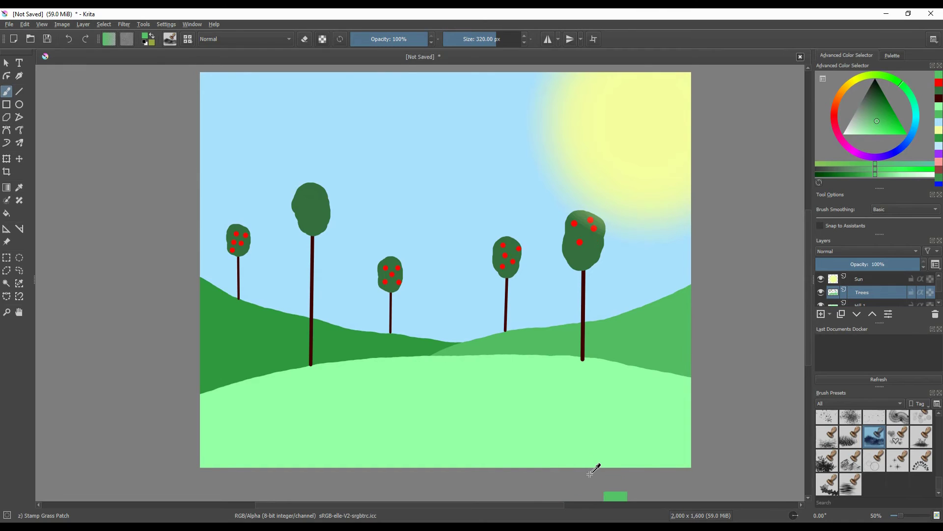
key(ctrl+shift+z)
key(ctrl+shift+z)
key(ctrl+z)
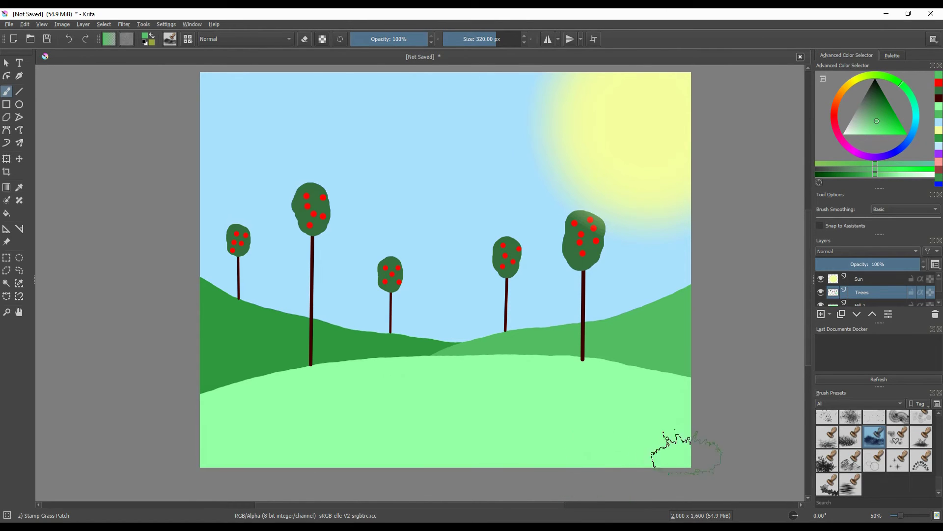
- Return to the Basic-1 brush preset and switch to the Pan tool
scroll(870, 455, up, 5)
click(920, 421)
key(h)
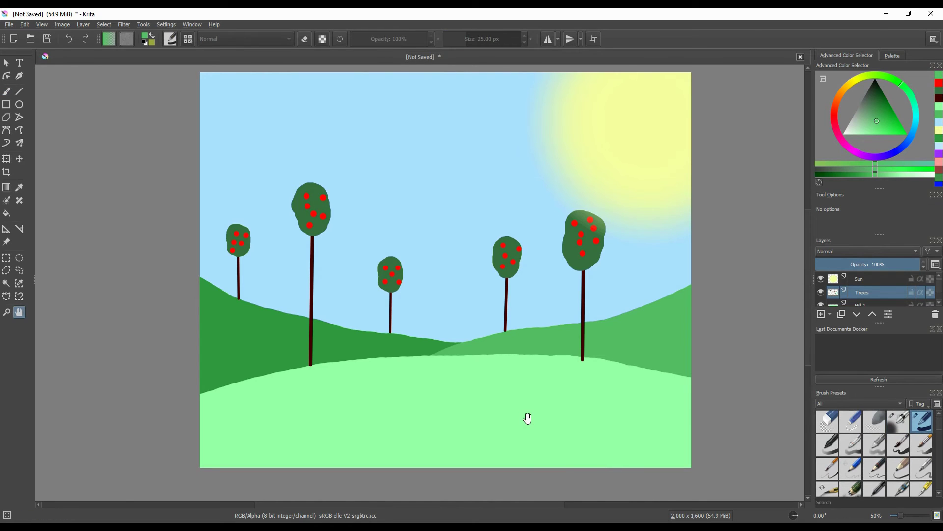